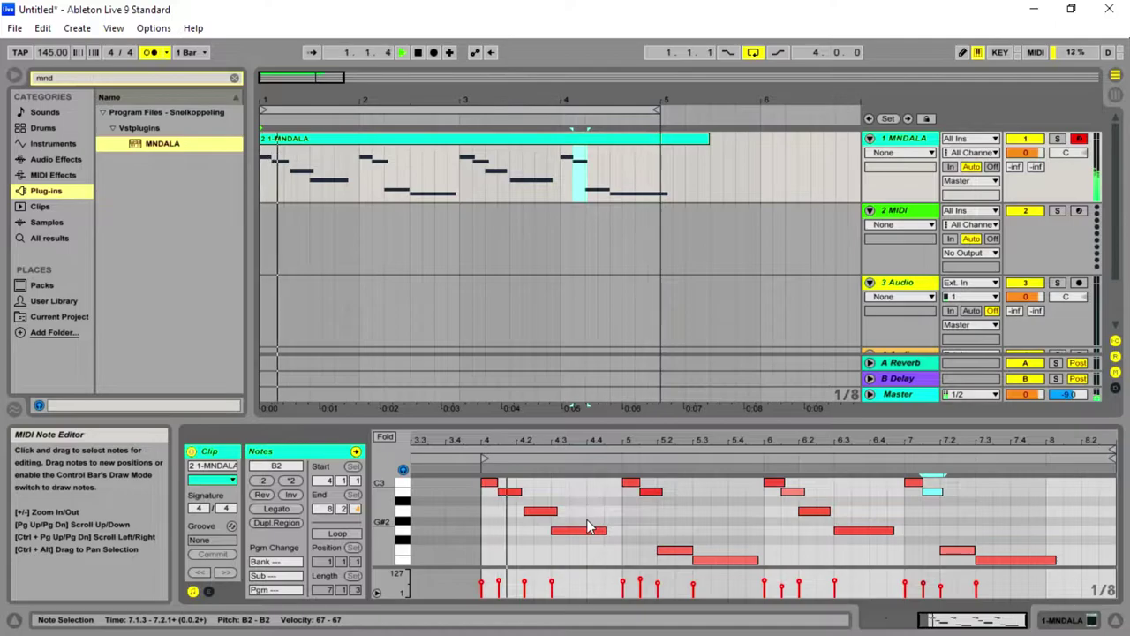
# Step: Shorten the MNDALA clip in the arrangement to end at bar 5 and turn the metronome off
pyautogui.moveTo(706, 139); pyautogui.dragTo(662, 139)
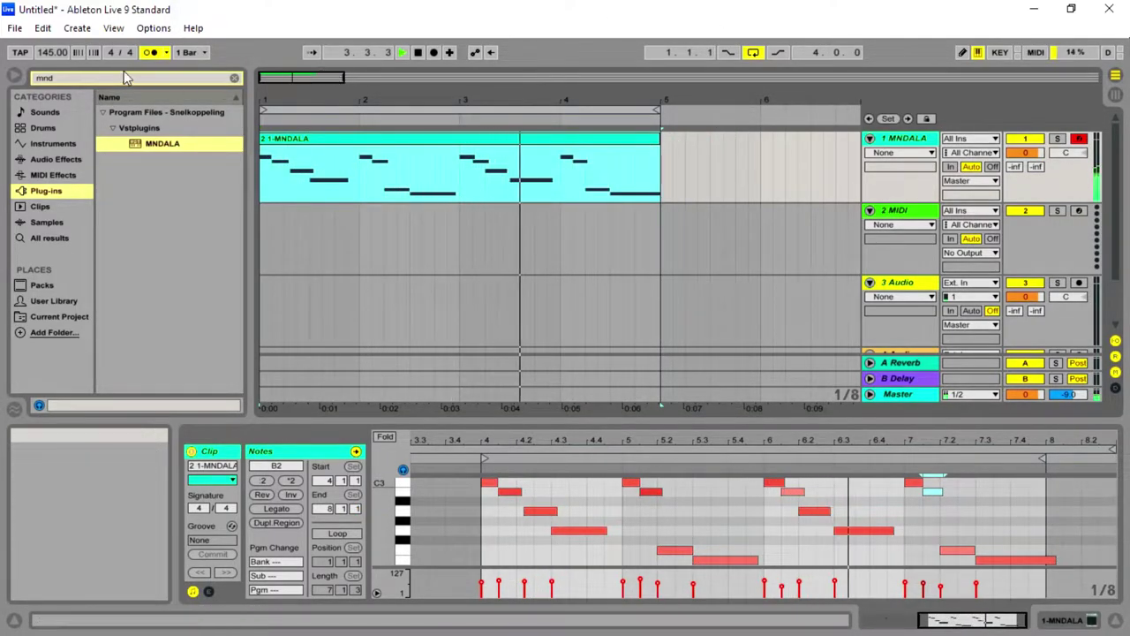
pyautogui.click(150, 52)
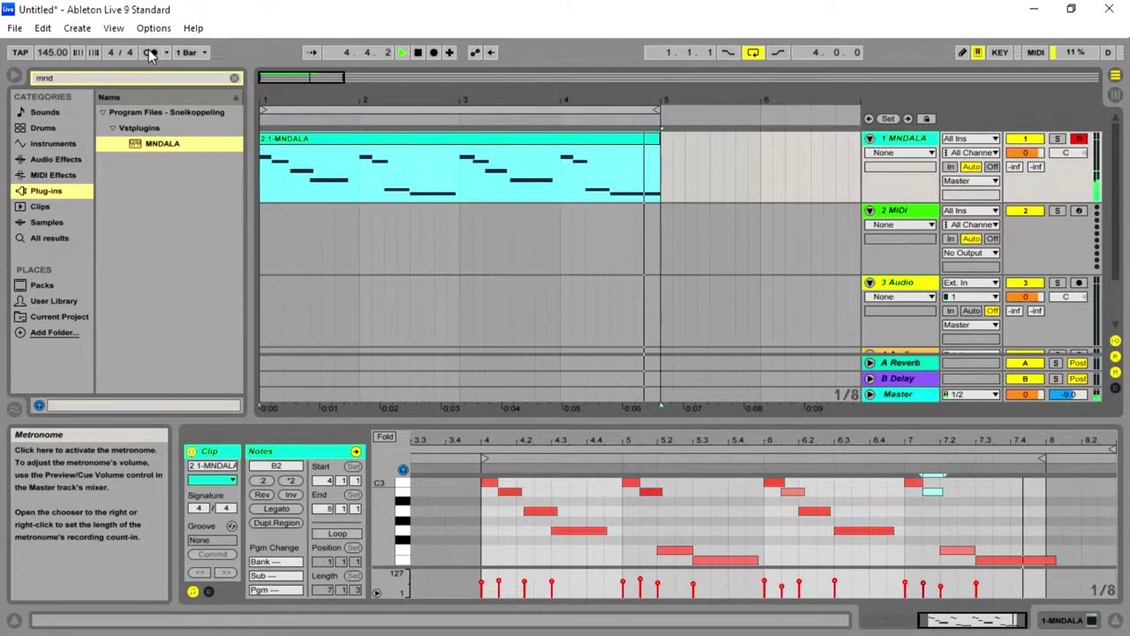
# Step: Switch to Session View and open the MNDALA plug-in window from the first track's device
pyautogui.press('Tab')
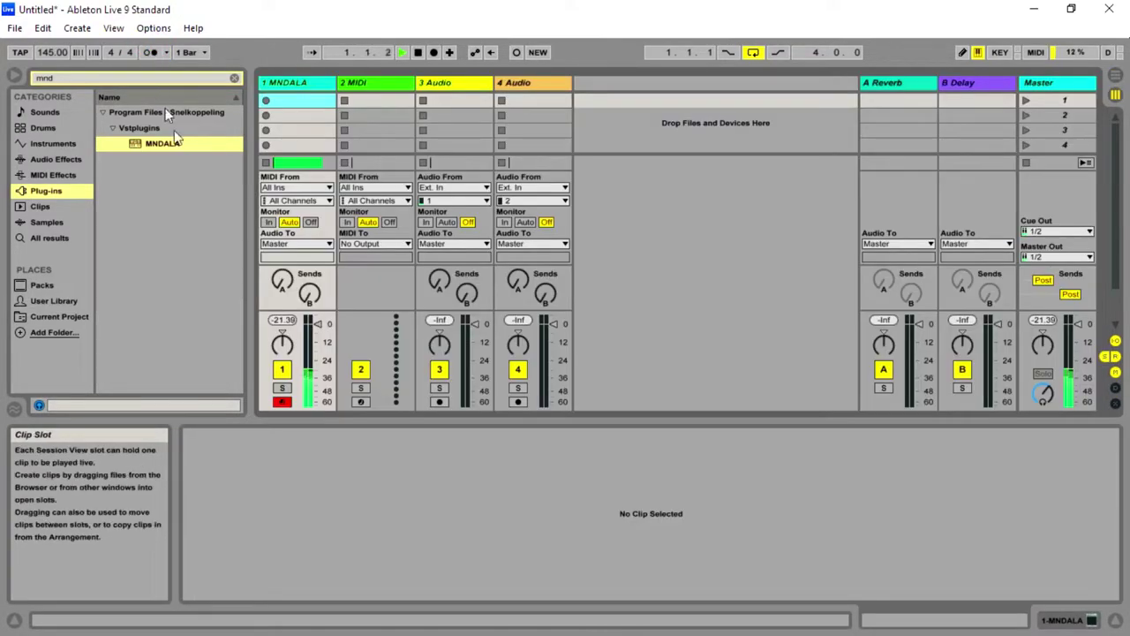
pyautogui.click(289, 83)
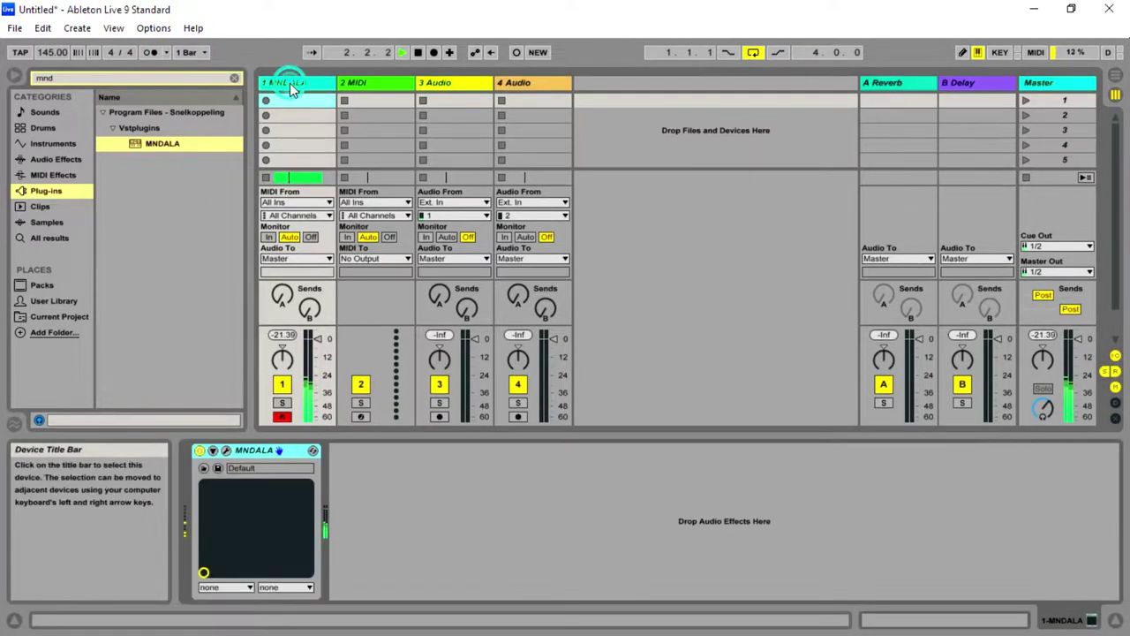
pyautogui.click(226, 450)
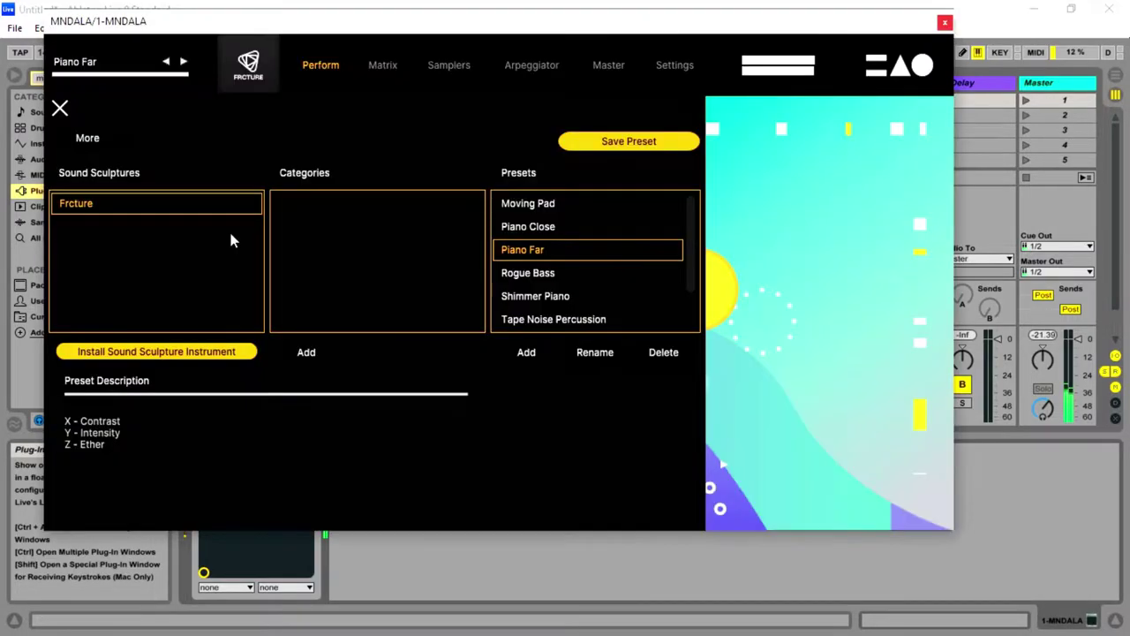
pyautogui.moveTo(506, 26); pyautogui.dragTo(598, 18)
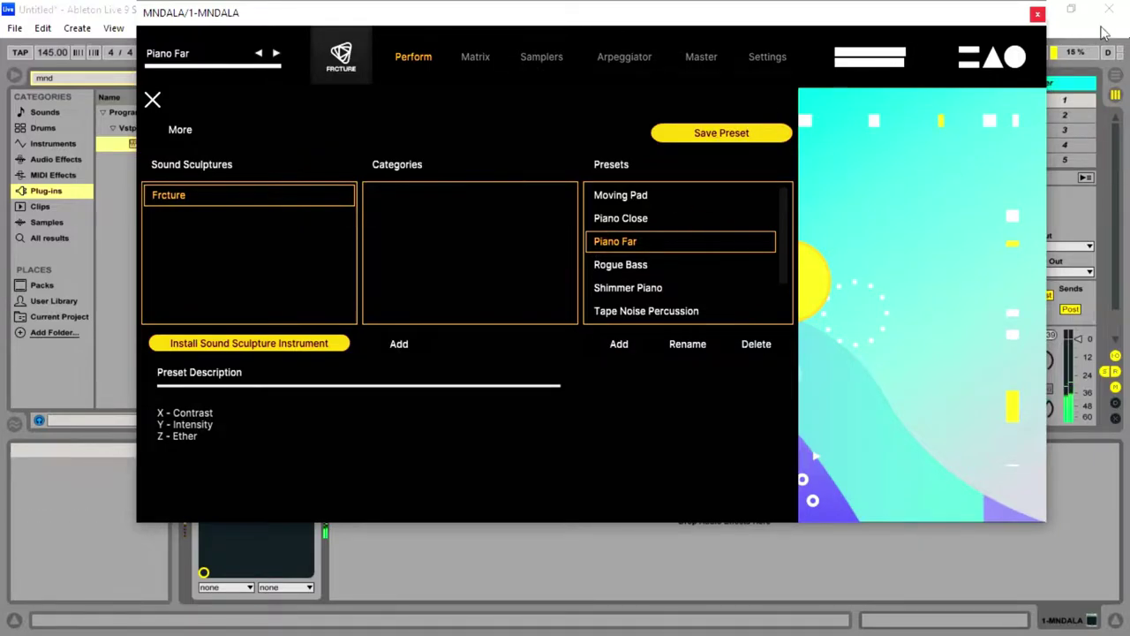
pyautogui.click(1039, 15)
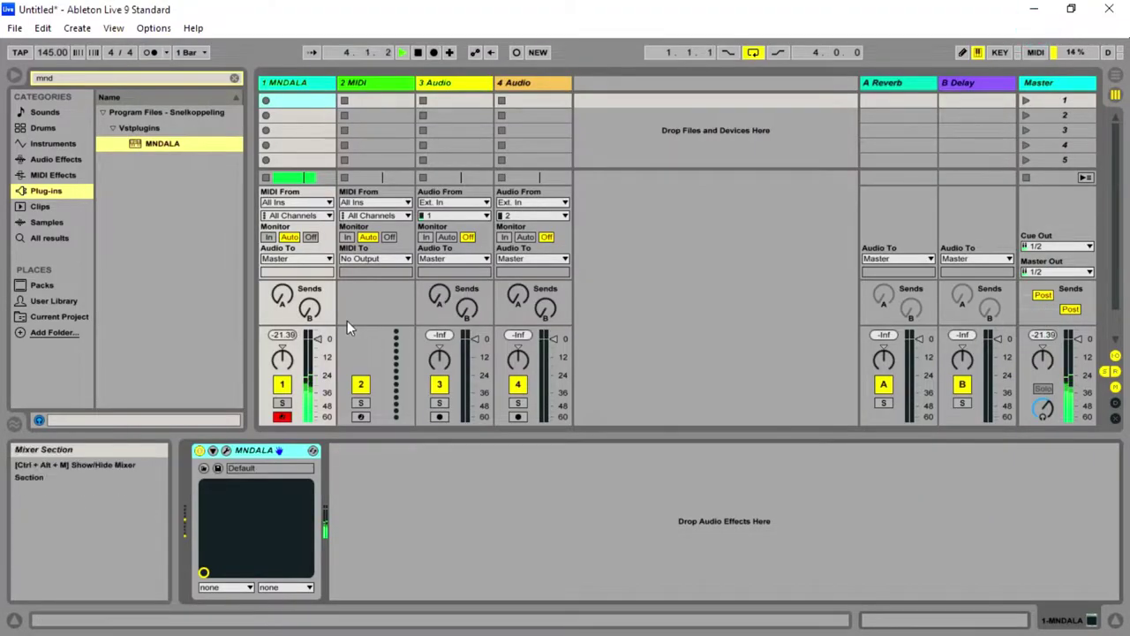
pyautogui.click(226, 451)
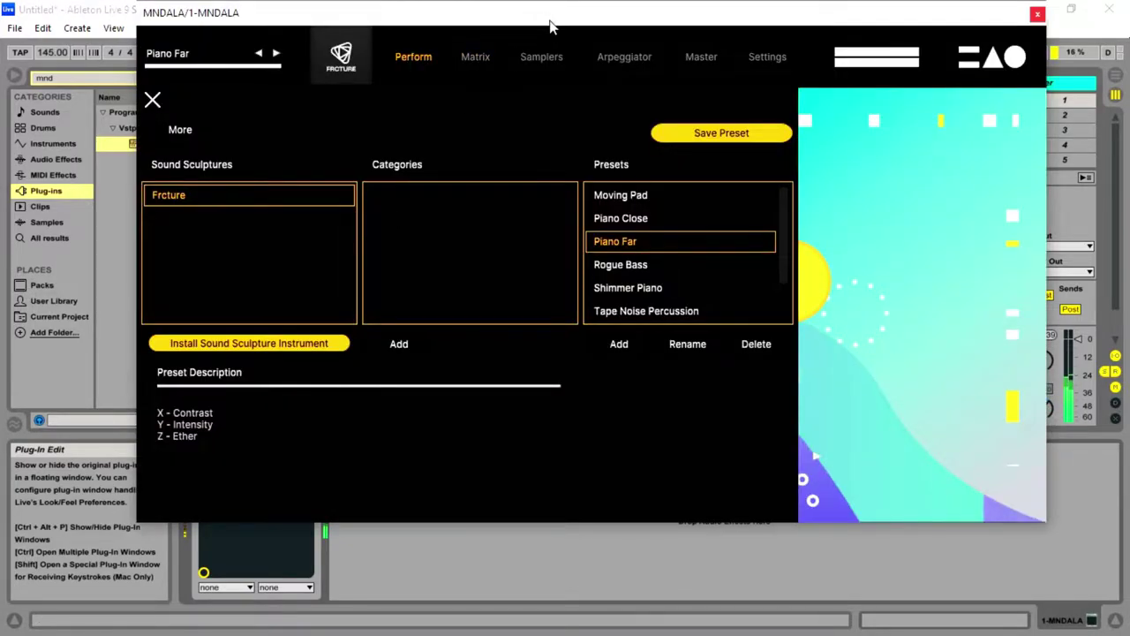
pyautogui.moveTo(552, 21)
pyautogui.mouseDown()
pyautogui.moveTo(550, 45)
pyautogui.moveTo(552, 27)
pyautogui.mouseUp()
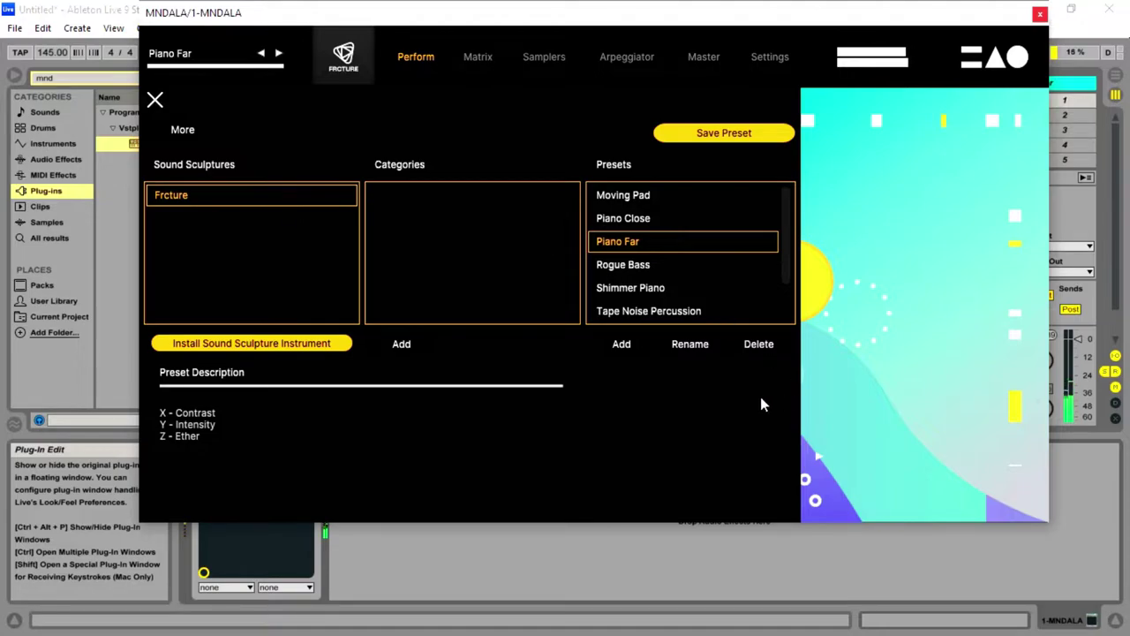
# Step: Look through the plug-in's Matrix, Samplers, Settings and Master pages
pyautogui.click(477, 62)
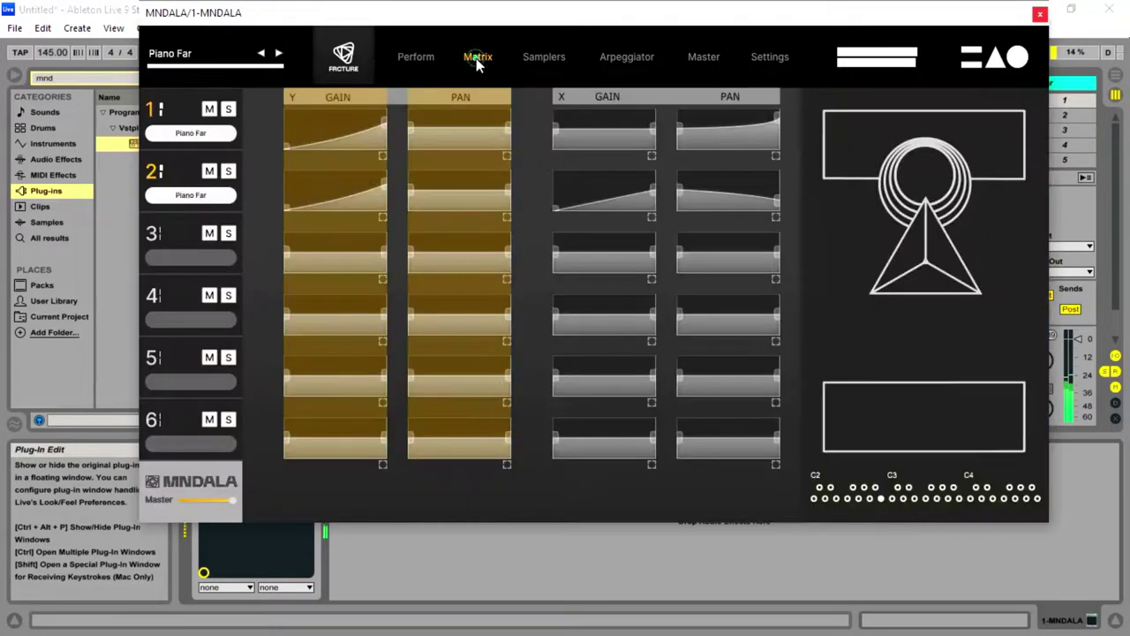
pyautogui.click(537, 56)
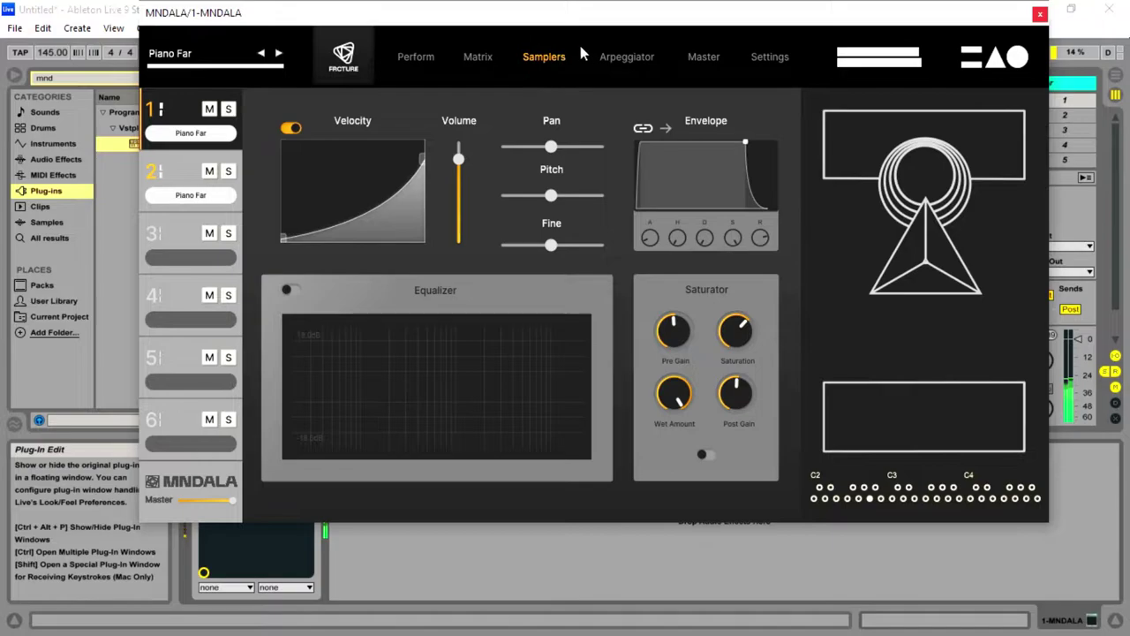
pyautogui.click(699, 54)
pyautogui.click(750, 58)
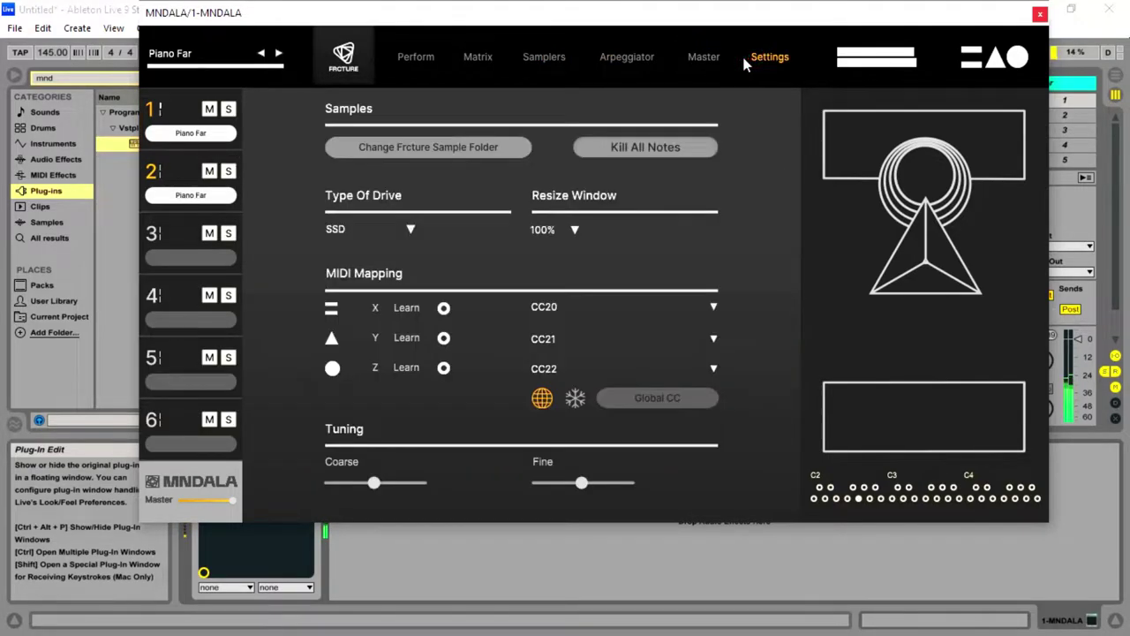
pyautogui.click(700, 56)
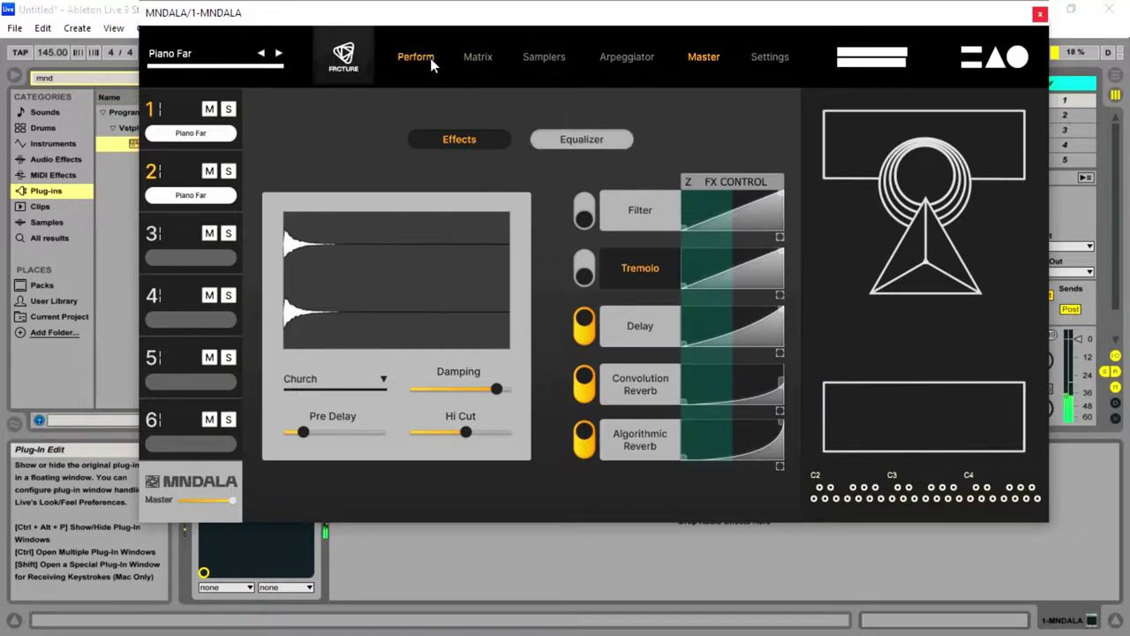
# Step: Nudge the Pitch and Fine tuning of sampler 1 on the Samplers page
pyautogui.click(556, 57)
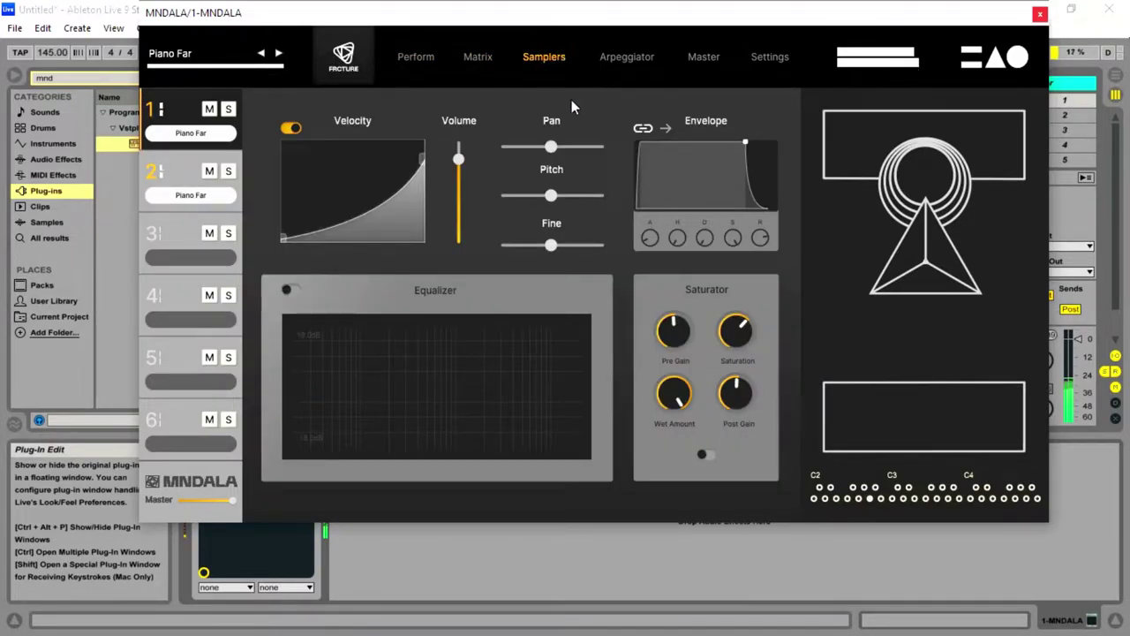
pyautogui.moveTo(557, 193)
pyautogui.mouseDown()
pyautogui.moveTo(566, 201)
pyautogui.moveTo(556, 198)
pyautogui.mouseUp()
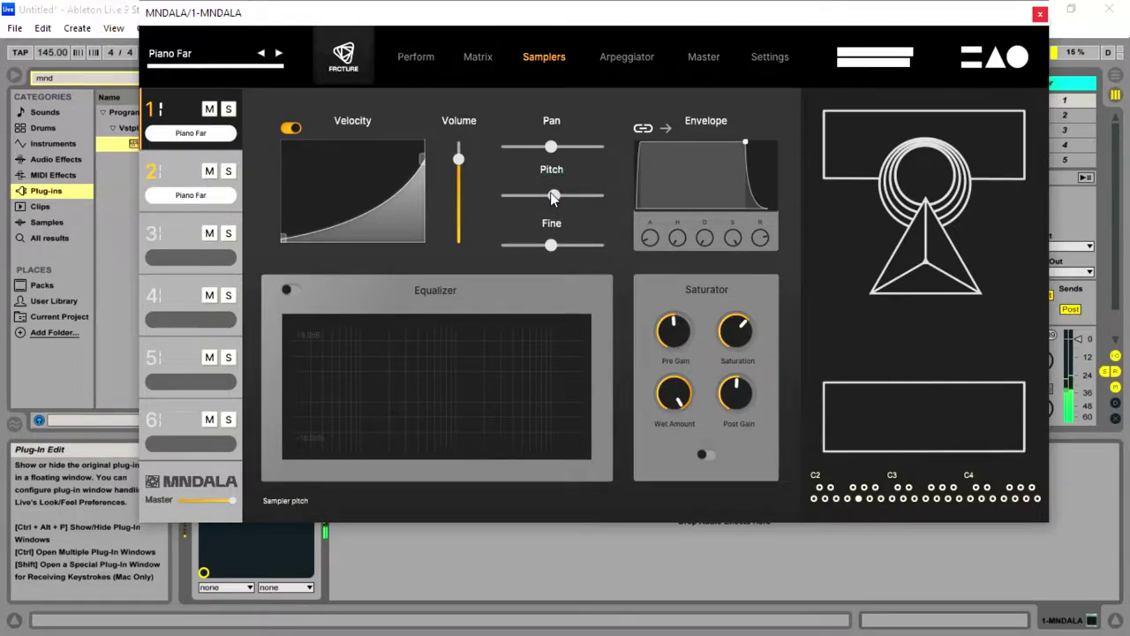
pyautogui.moveTo(558, 193); pyautogui.dragTo(554, 196)
pyautogui.moveTo(549, 251)
pyautogui.mouseDown()
pyautogui.moveTo(532, 255)
pyautogui.moveTo(568, 256)
pyautogui.moveTo(540, 245)
pyautogui.moveTo(551, 245)
pyautogui.mouseUp()
# Step: Examine the Arpeggiator page, the Y - Intensity and Z - Ether controls on the Perform page, and the Matrix page
pyautogui.click(629, 58)
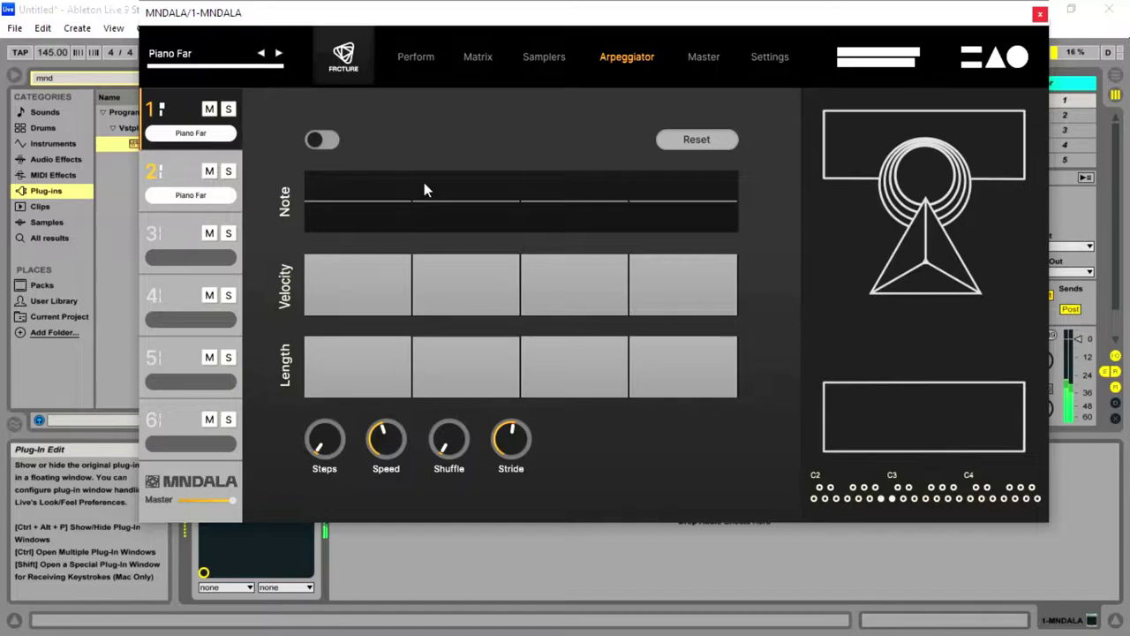
pyautogui.click(419, 58)
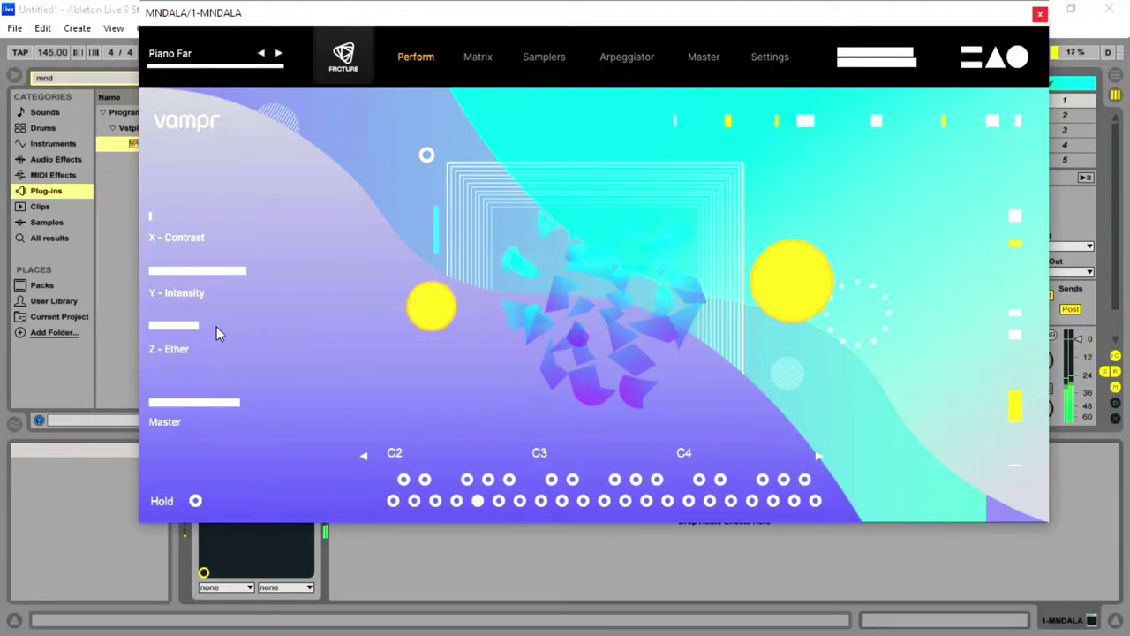
pyautogui.moveTo(193, 330)
pyautogui.mouseDown()
pyautogui.moveTo(209, 328)
pyautogui.moveTo(194, 330)
pyautogui.mouseUp()
pyautogui.moveTo(241, 282); pyautogui.dragTo(270, 278)
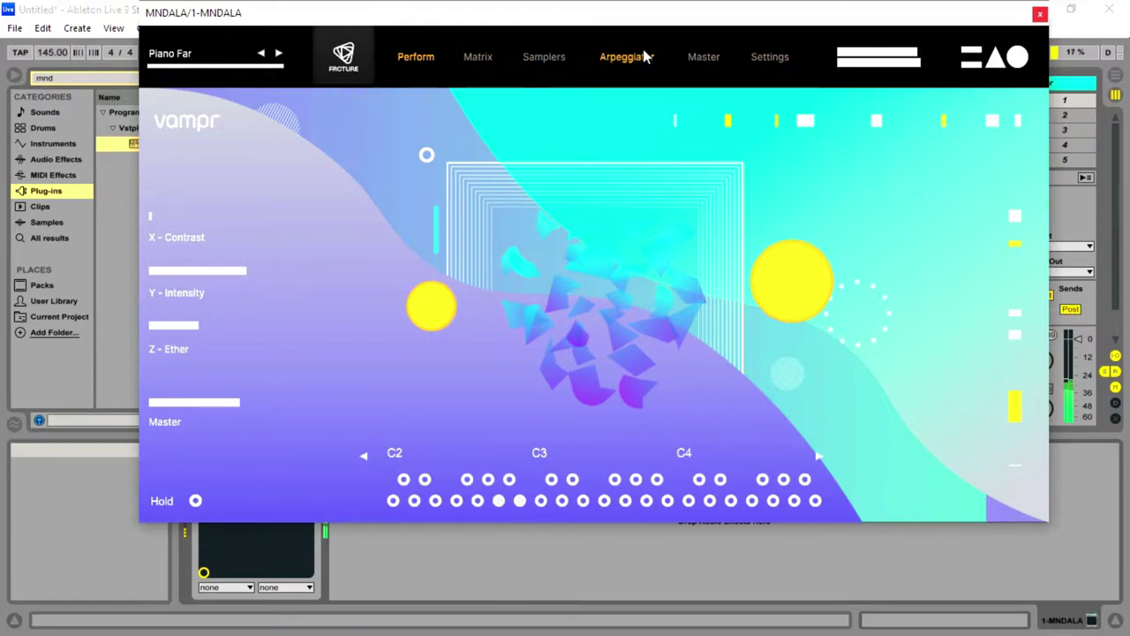
pyautogui.click(478, 60)
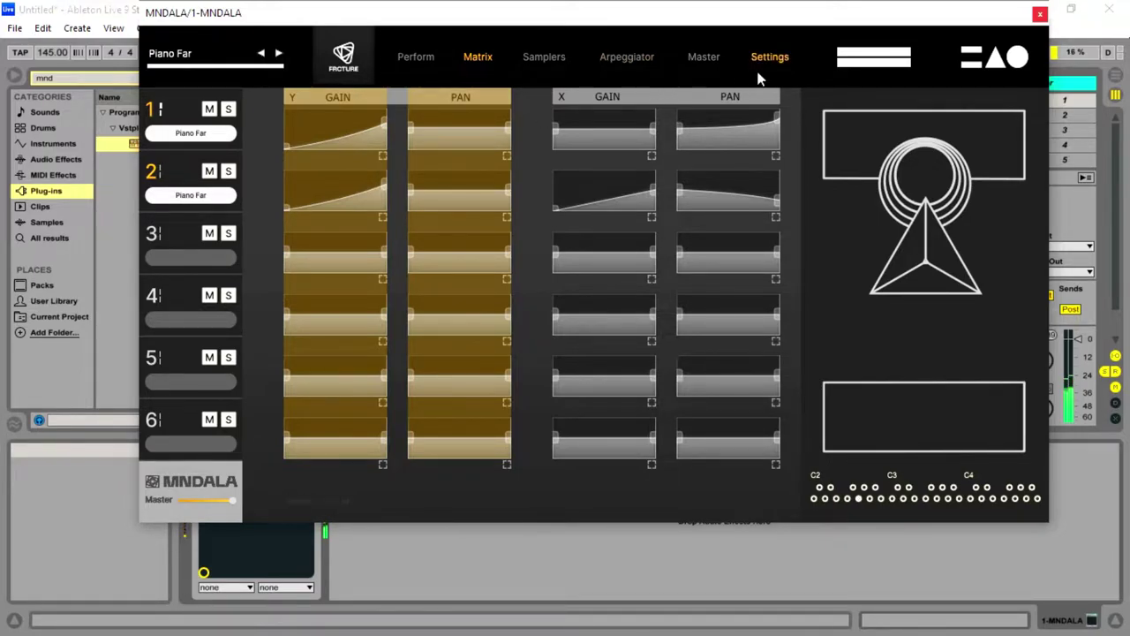
# Step: Raise the Arpeggiator's Shuffle for sampler 1 to about 25%
pyautogui.click(627, 57)
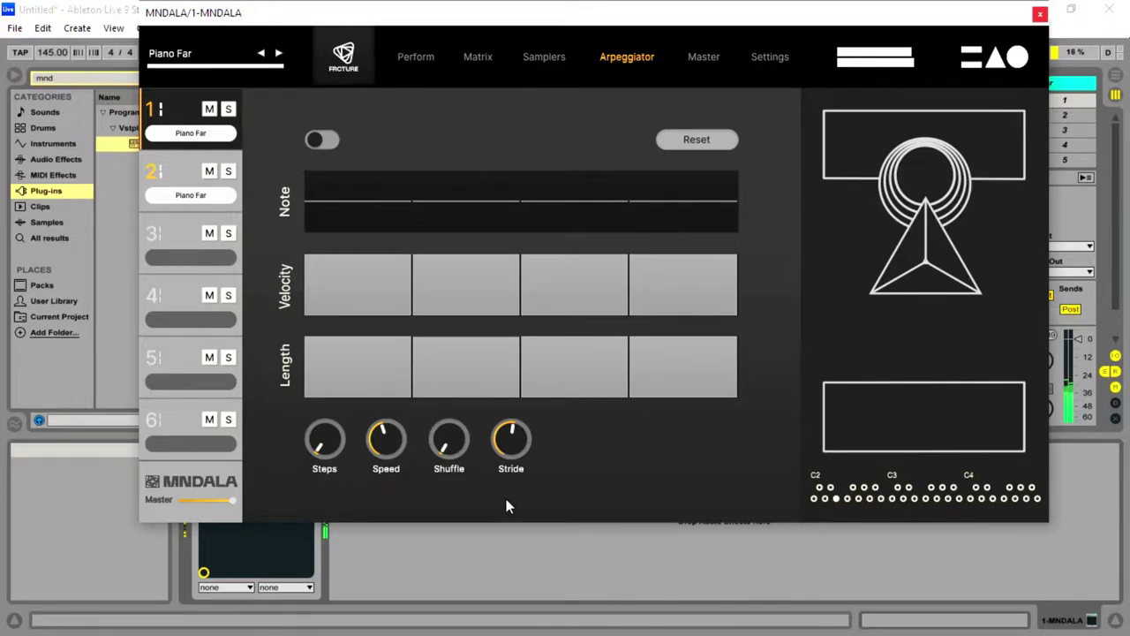
pyautogui.click(455, 454)
pyautogui.moveTo(444, 446)
pyautogui.mouseDown()
pyautogui.moveTo(446, 411)
pyautogui.moveTo(441, 426)
pyautogui.mouseUp()
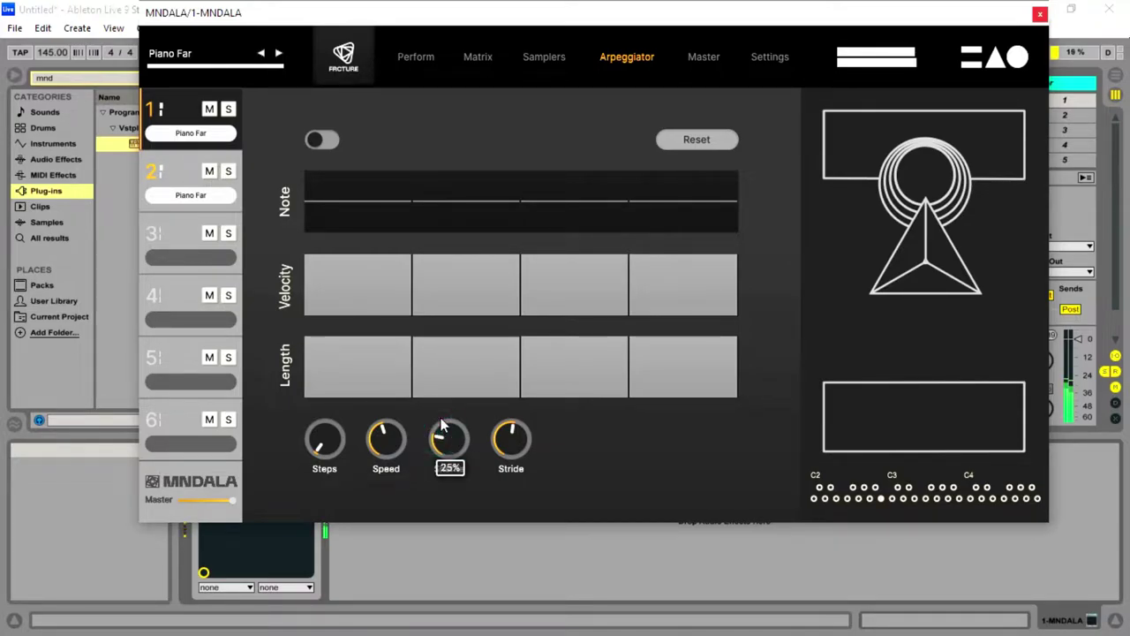
pyautogui.click(443, 447)
pyautogui.click(441, 463)
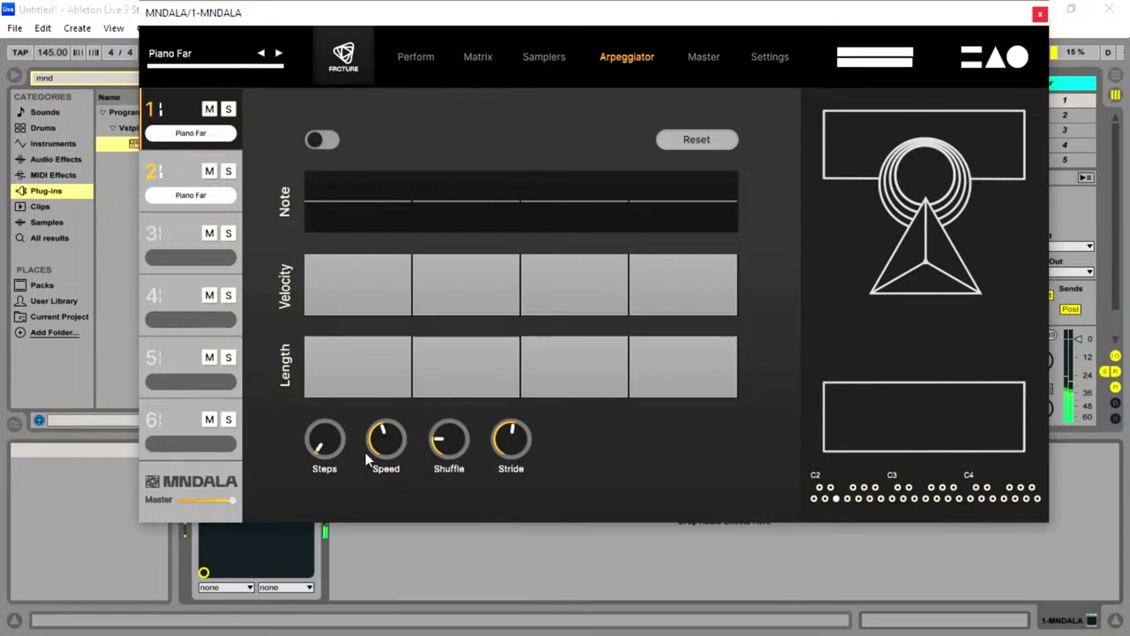
# Step: Lower the Arpeggiator's Speed for sampler 1
pyautogui.moveTo(365, 448); pyautogui.dragTo(367, 515)
pyautogui.moveTo(381, 446)
pyautogui.mouseDown()
pyautogui.moveTo(380, 411)
pyautogui.moveTo(378, 444)
pyautogui.moveTo(389, 433)
pyautogui.mouseUp()
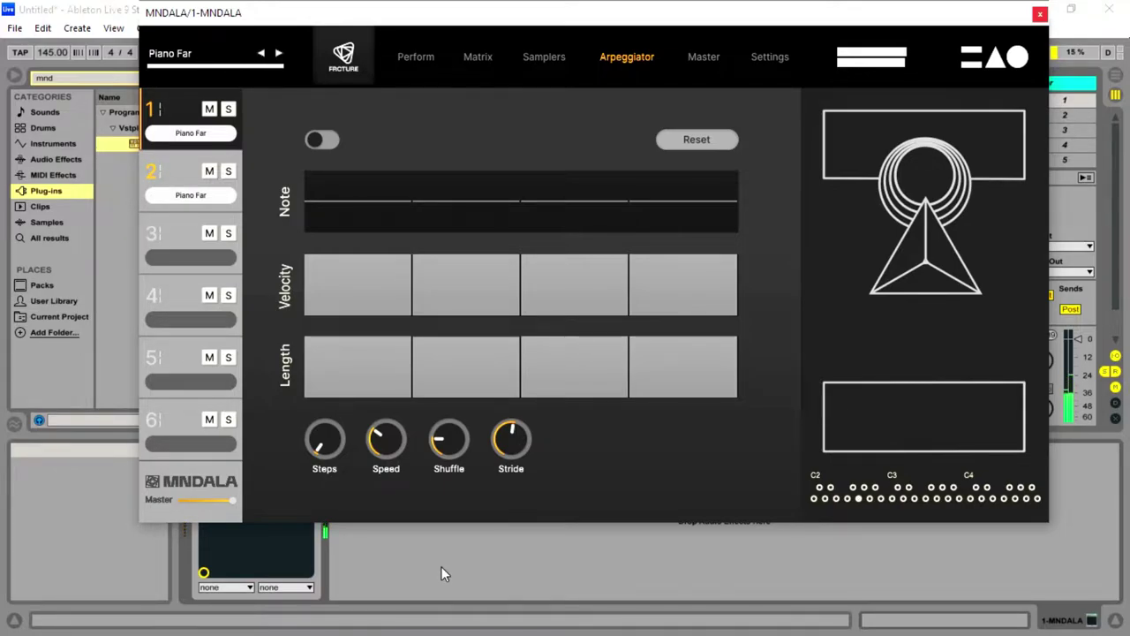
pyautogui.moveTo(387, 438)
pyautogui.moveTo(387, 438); pyautogui.dragTo(383, 459)
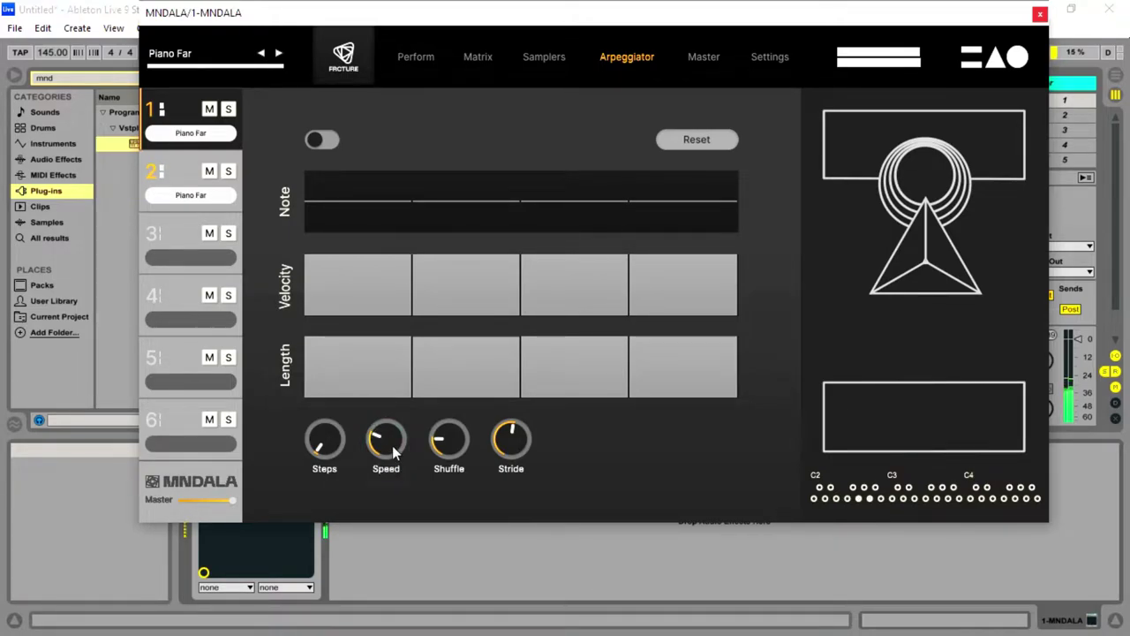
pyautogui.moveTo(395, 452); pyautogui.dragTo(435, 556)
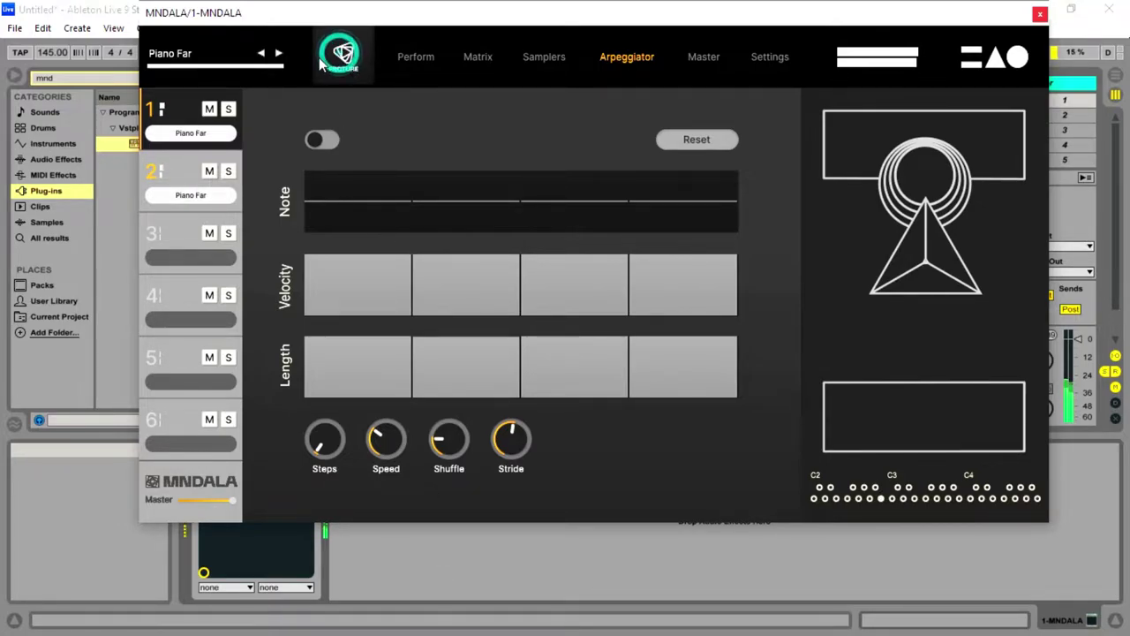
# Step: Enable the Tremolo effect among the plug-in's Master effects
pyautogui.click(765, 59)
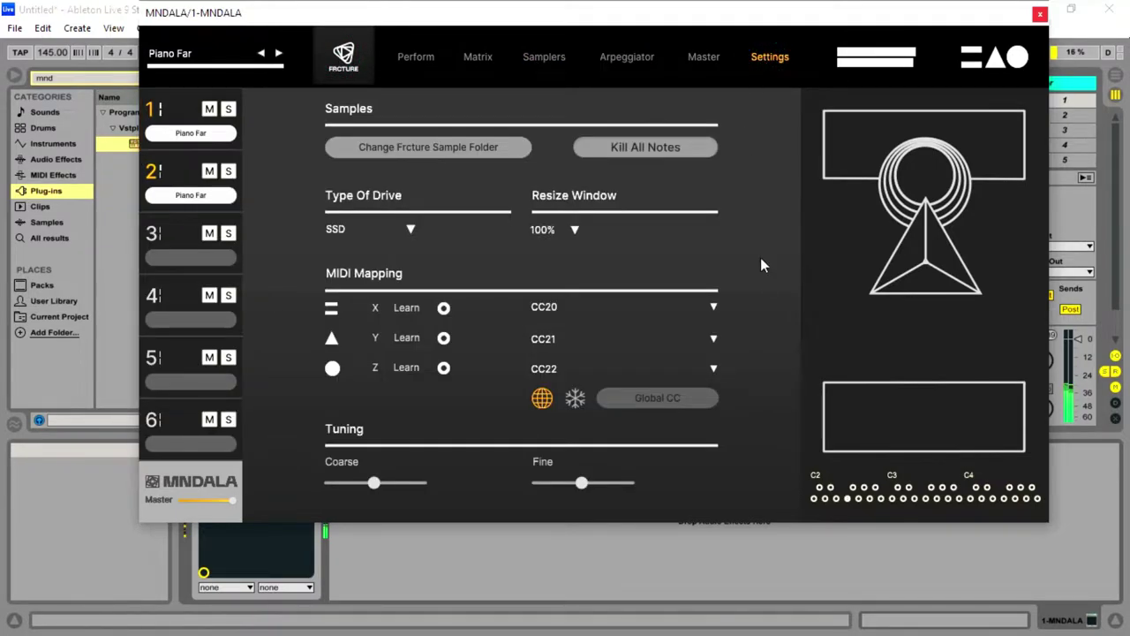
pyautogui.click(693, 59)
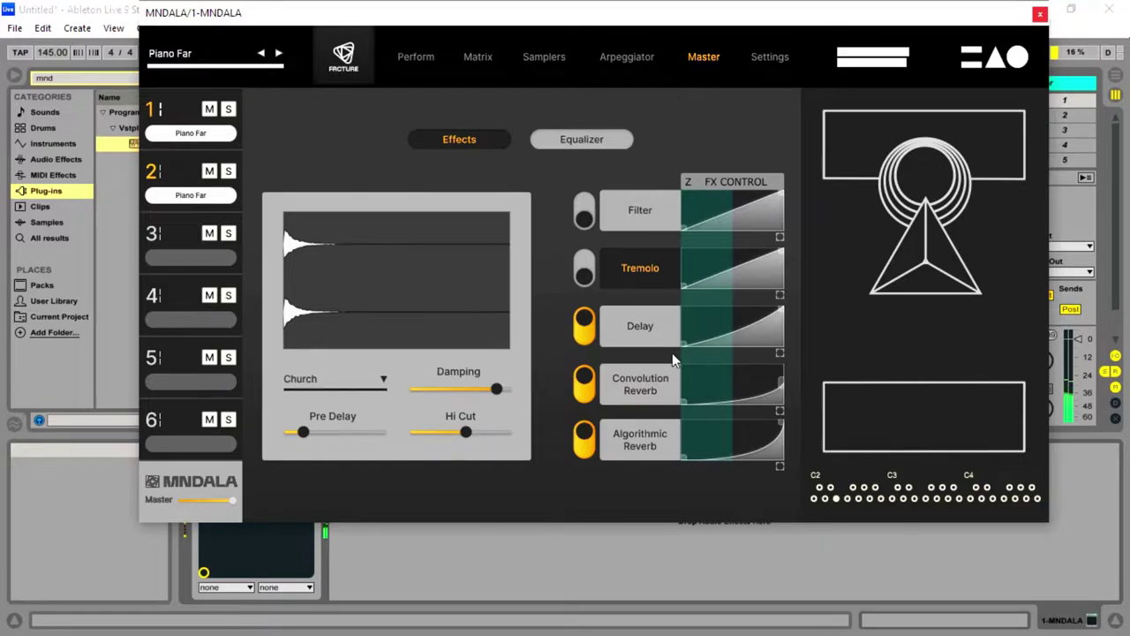
pyautogui.click(583, 276)
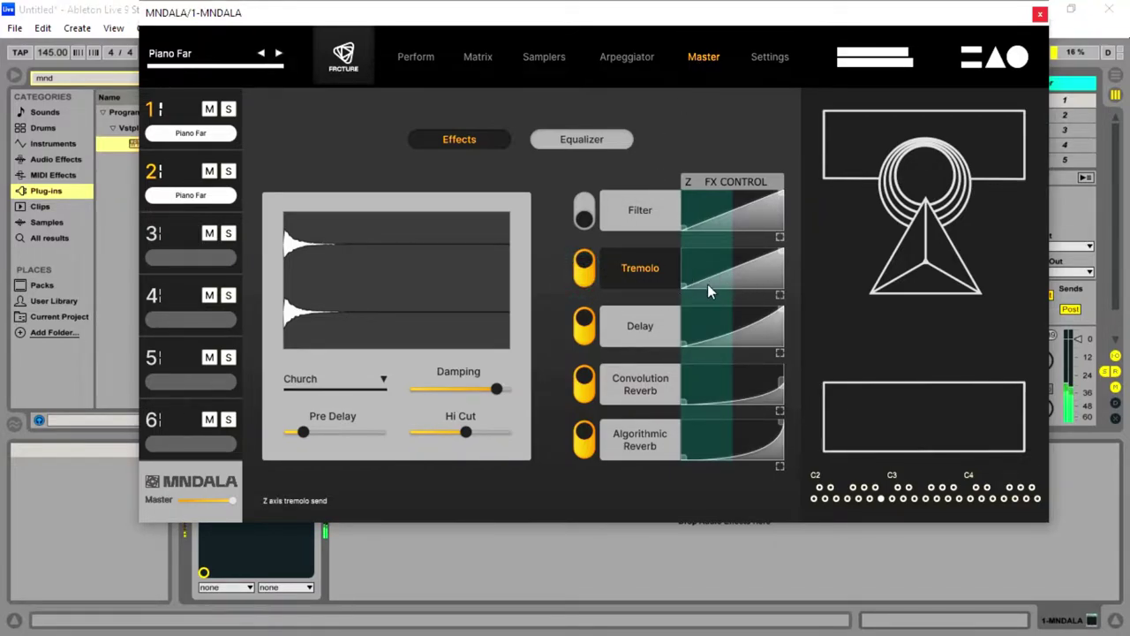
# Step: Reshape the Tremolo's Z-axis send curve to stay nearly flat up to a point around 97 at 4%, then rise steeply
pyautogui.moveTo(747, 280); pyautogui.dragTo(775, 277)
pyautogui.moveTo(775, 277); pyautogui.dragTo(746, 254)
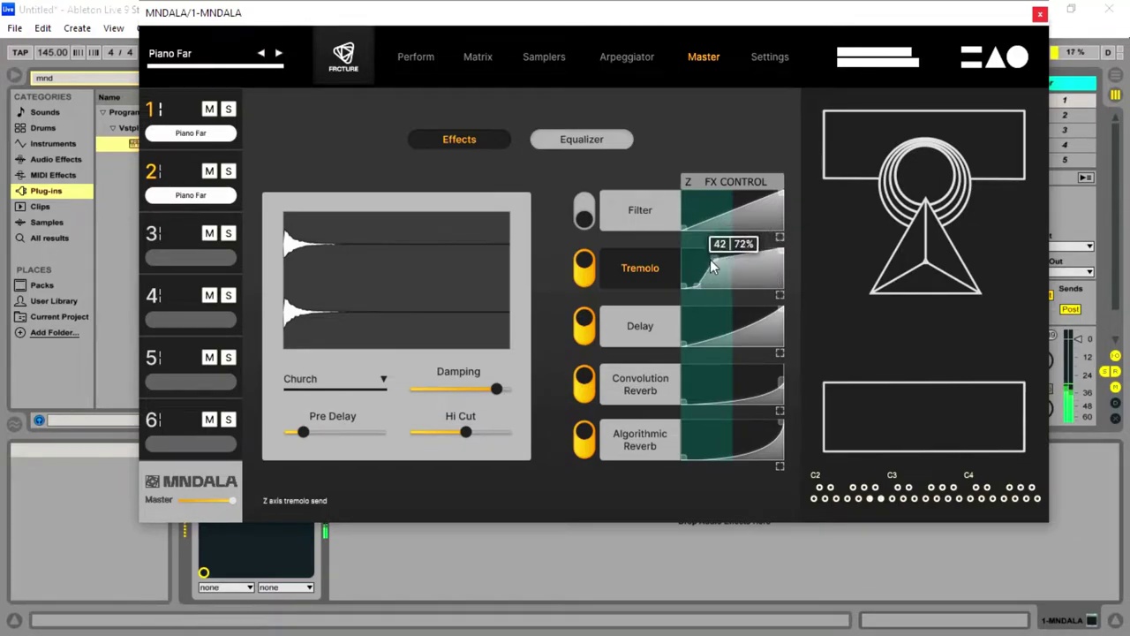
pyautogui.moveTo(701, 290); pyautogui.dragTo(774, 295)
pyautogui.moveTo(724, 239); pyautogui.dragTo(735, 293)
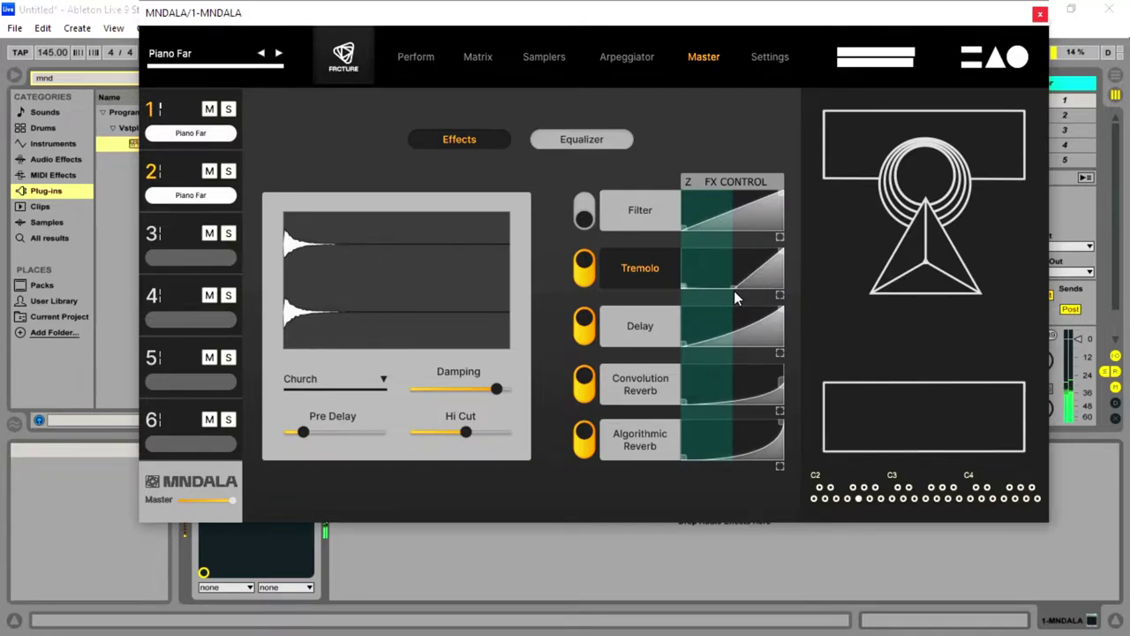
pyautogui.moveTo(734, 288); pyautogui.dragTo(750, 286)
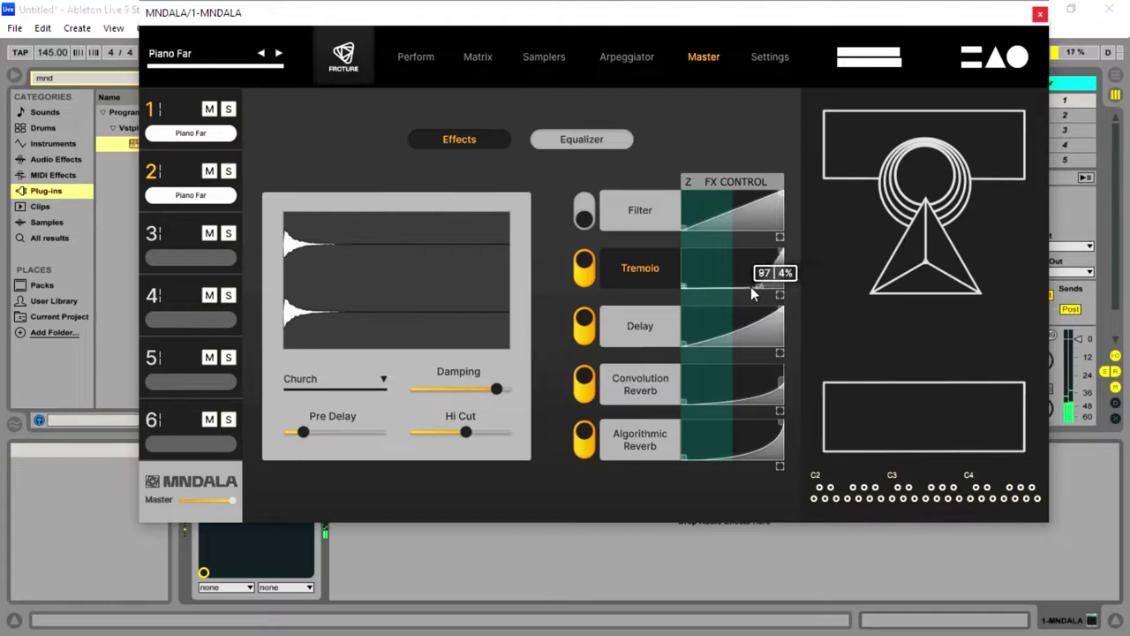
# Step: Toggle the Tremolo off and on to compare the sound, leave it on, and raise its send curve's bend point slightly
pyautogui.moveTo(632, 266); pyautogui.dragTo(632, 267)
pyautogui.click(585, 274)
pyautogui.click(584, 274)
pyautogui.click(584, 273)
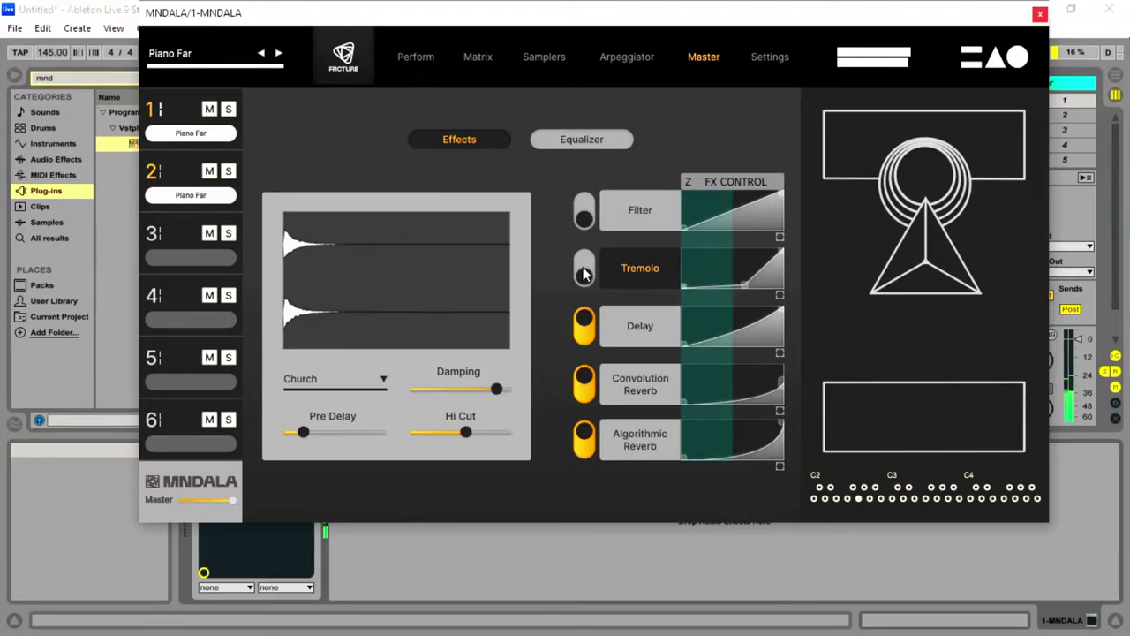
pyautogui.click(584, 273)
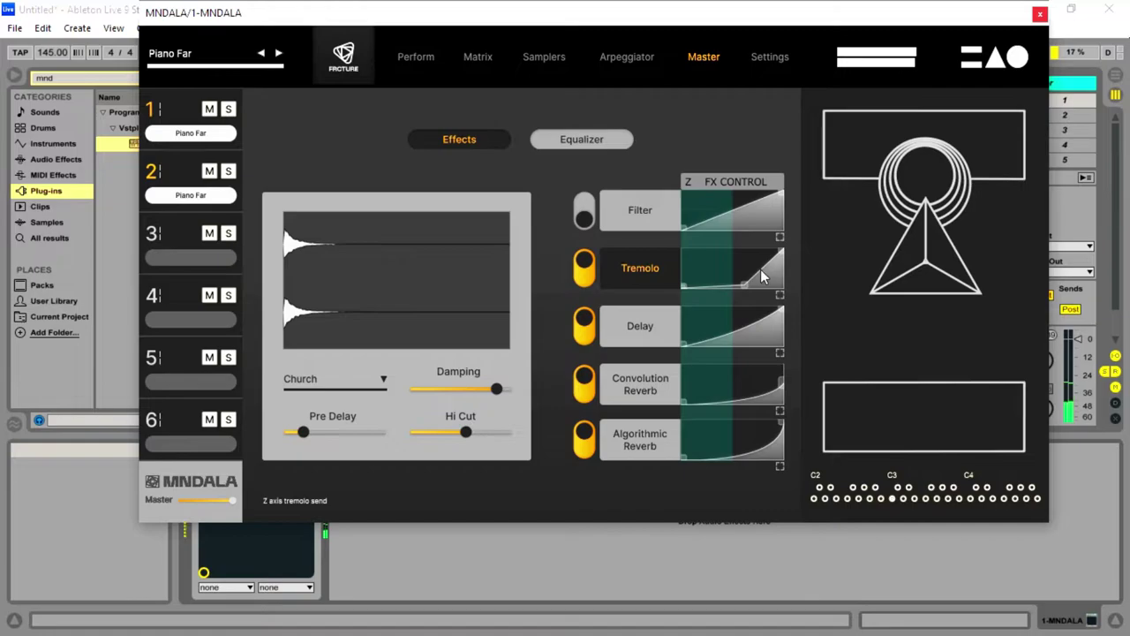
pyautogui.moveTo(746, 286)
pyautogui.mouseDown()
pyautogui.moveTo(724, 277)
pyautogui.moveTo(744, 280)
pyautogui.mouseUp()
# Step: Enable the Filter effect and bend its Z-axis curve slightly downward around the middle
pyautogui.moveTo(742, 213)
pyautogui.mouseDown()
pyautogui.moveTo(757, 231)
pyautogui.moveTo(727, 206)
pyautogui.moveTo(738, 217)
pyautogui.moveTo(690, 205)
pyautogui.moveTo(763, 225)
pyautogui.moveTo(687, 224)
pyautogui.moveTo(758, 208)
pyautogui.moveTo(732, 195)
pyautogui.moveTo(691, 191)
pyautogui.moveTo(785, 239)
pyautogui.moveTo(731, 216)
pyautogui.mouseUp()
pyautogui.click(585, 212)
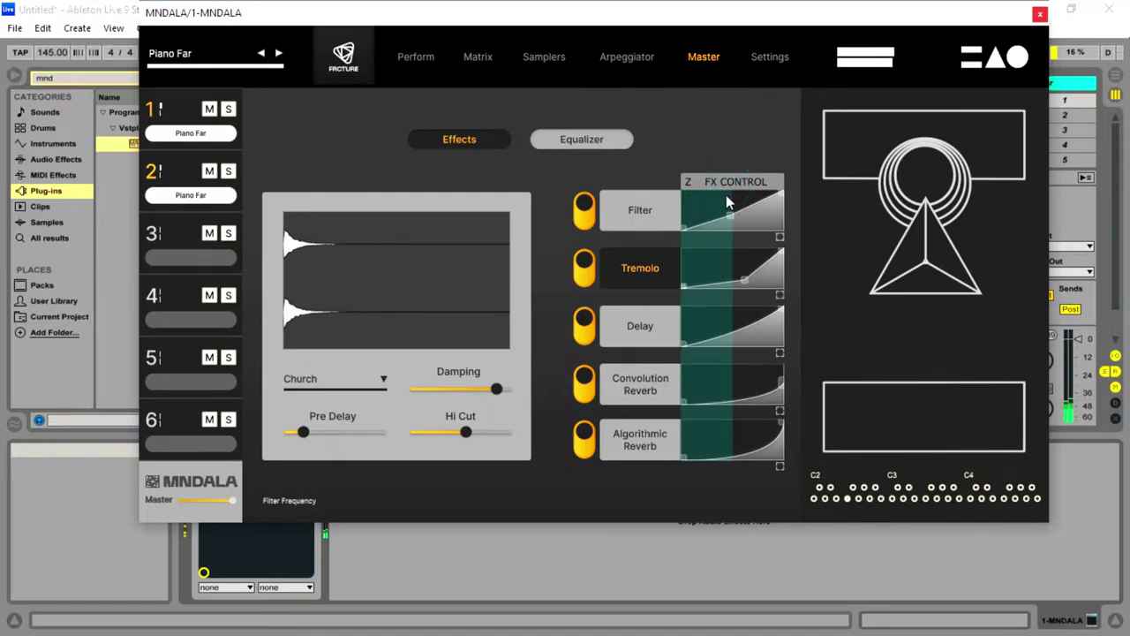
pyautogui.moveTo(729, 217); pyautogui.dragTo(729, 222)
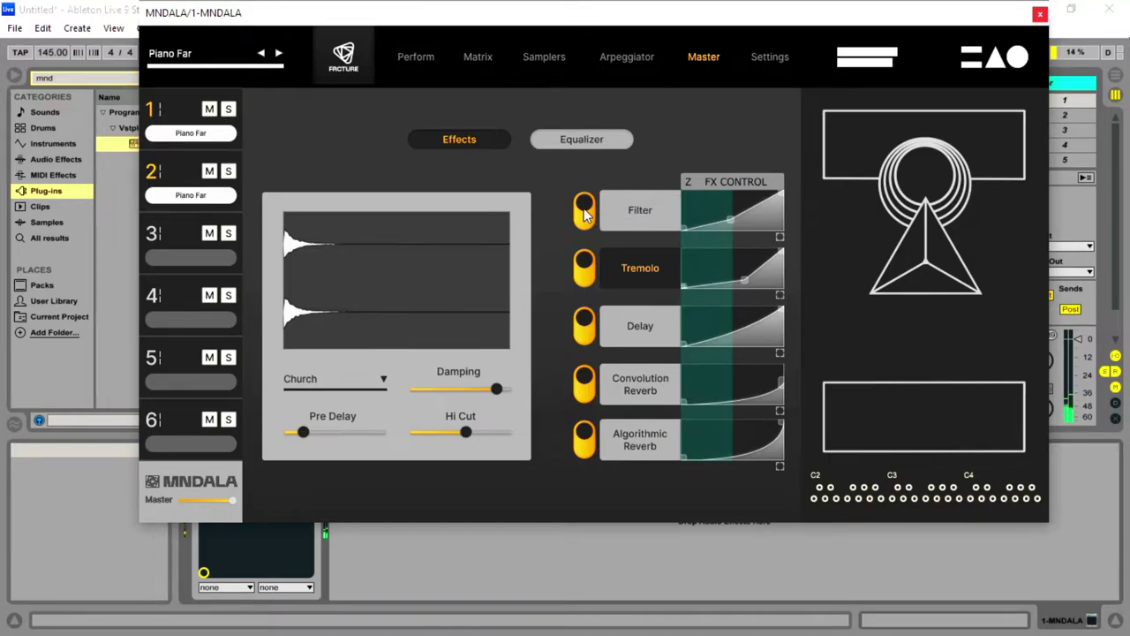
# Step: Switch the Filter off and reshape its Z-axis curve, leaving the bend point low and slightly before the middle
pyautogui.moveTo(732, 228); pyautogui.dragTo(699, 220)
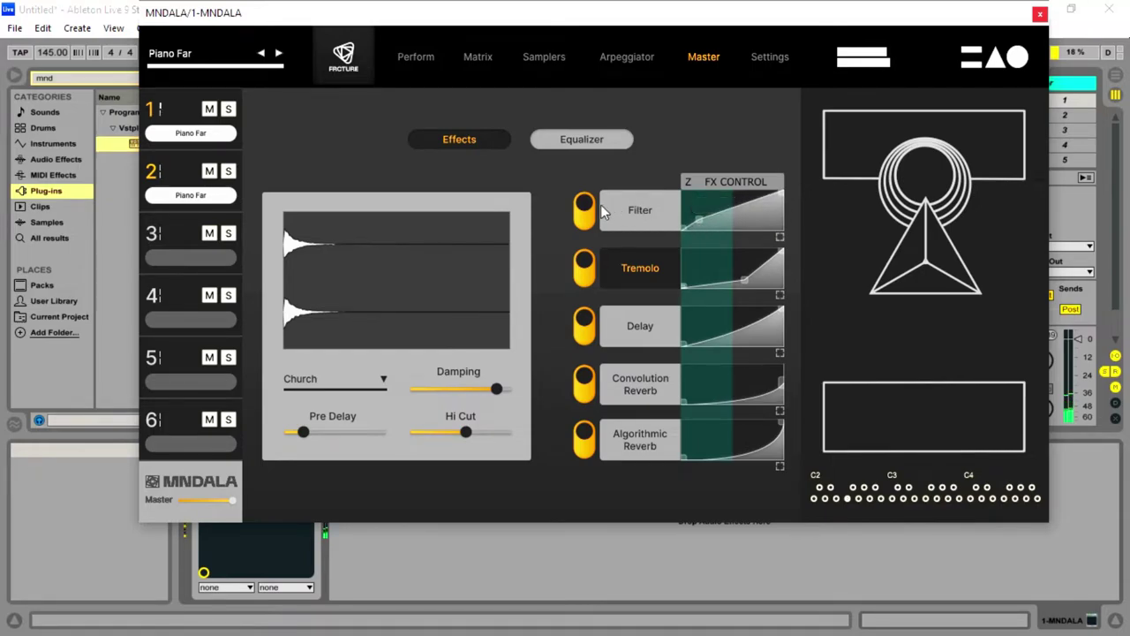
pyautogui.click(584, 210)
pyautogui.moveTo(700, 217); pyautogui.dragTo(720, 219)
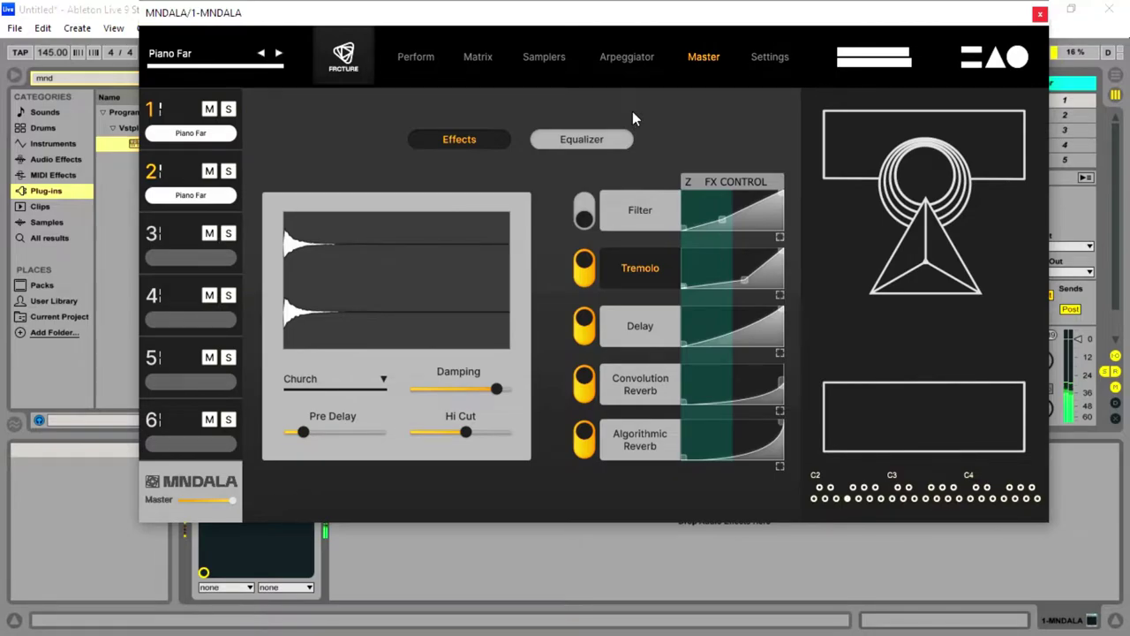
# Step: Open the Master equalizer and switch it on
pyautogui.click(566, 144)
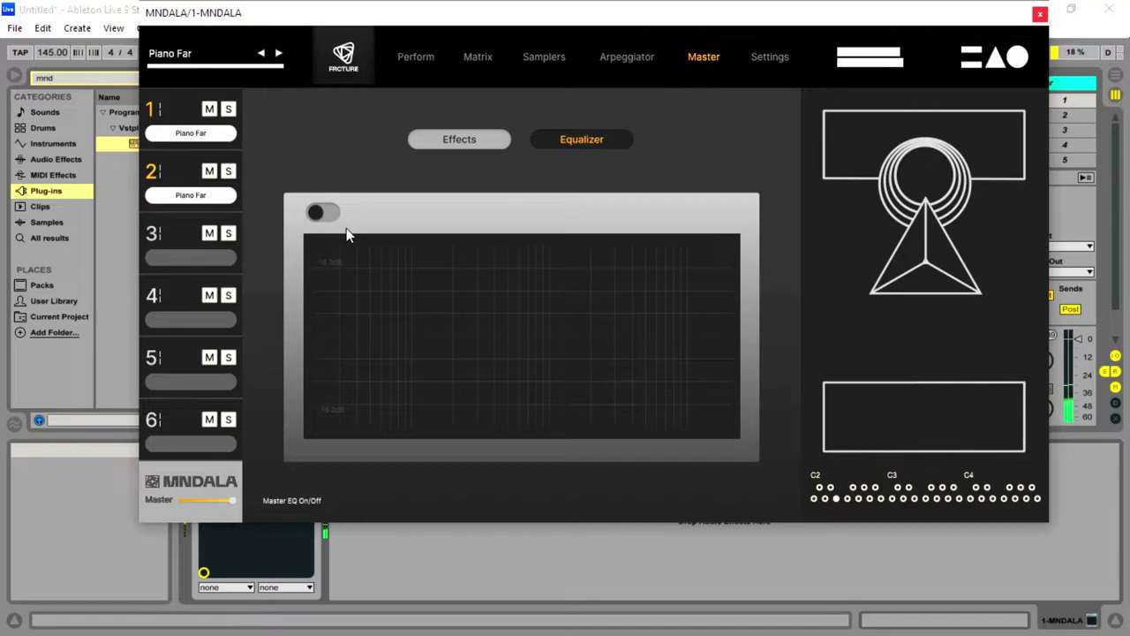
pyautogui.click(472, 142)
pyautogui.click(578, 142)
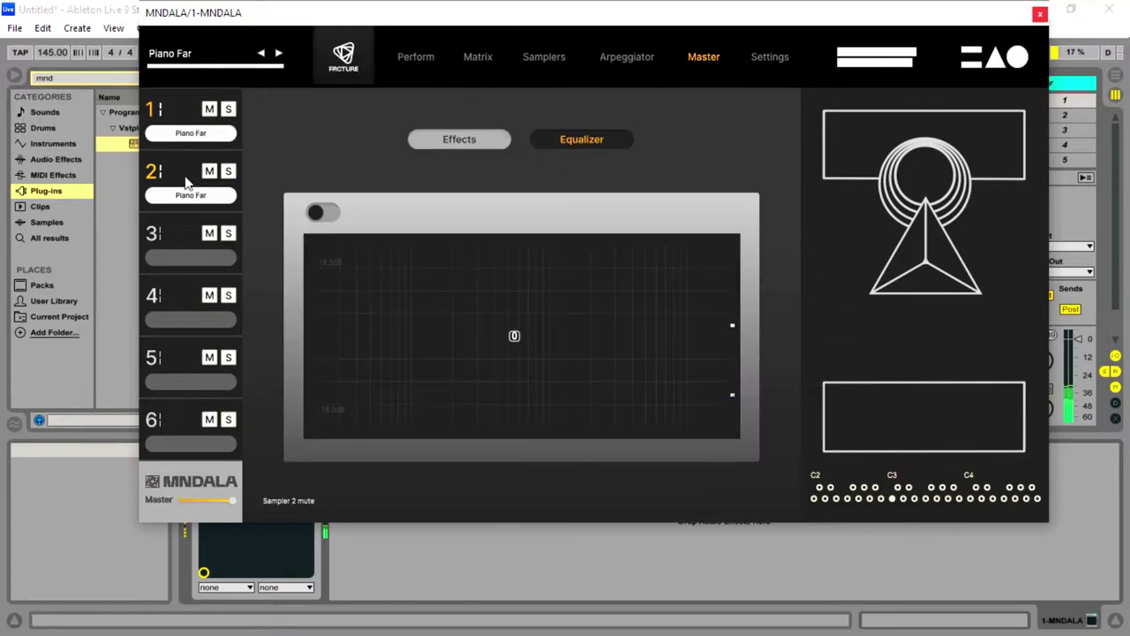
pyautogui.click(313, 212)
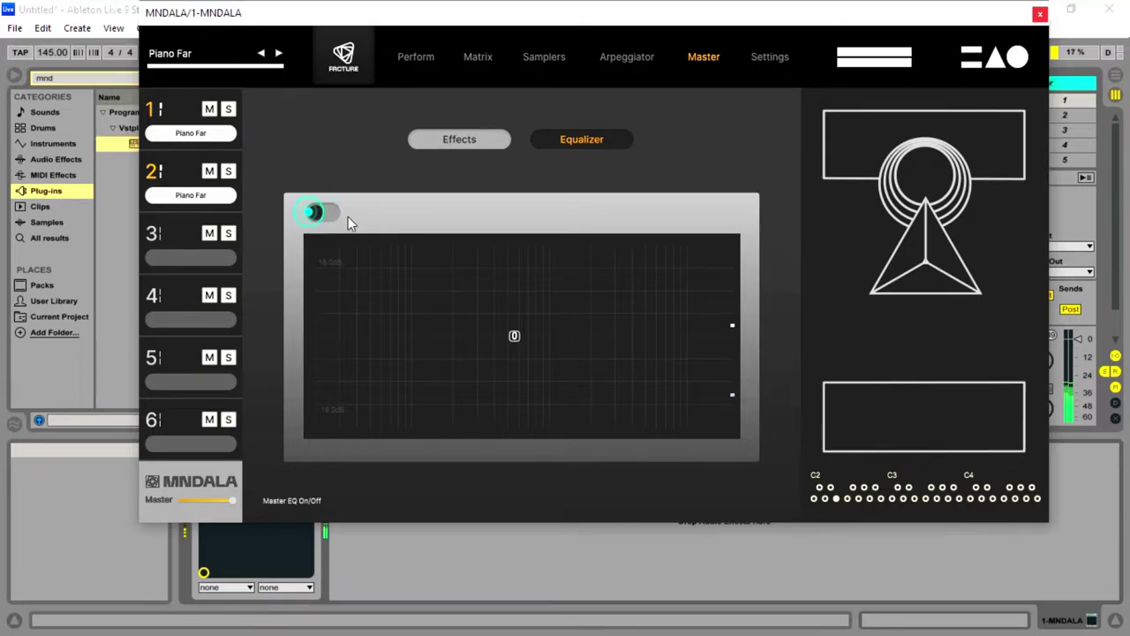
pyautogui.click(327, 212)
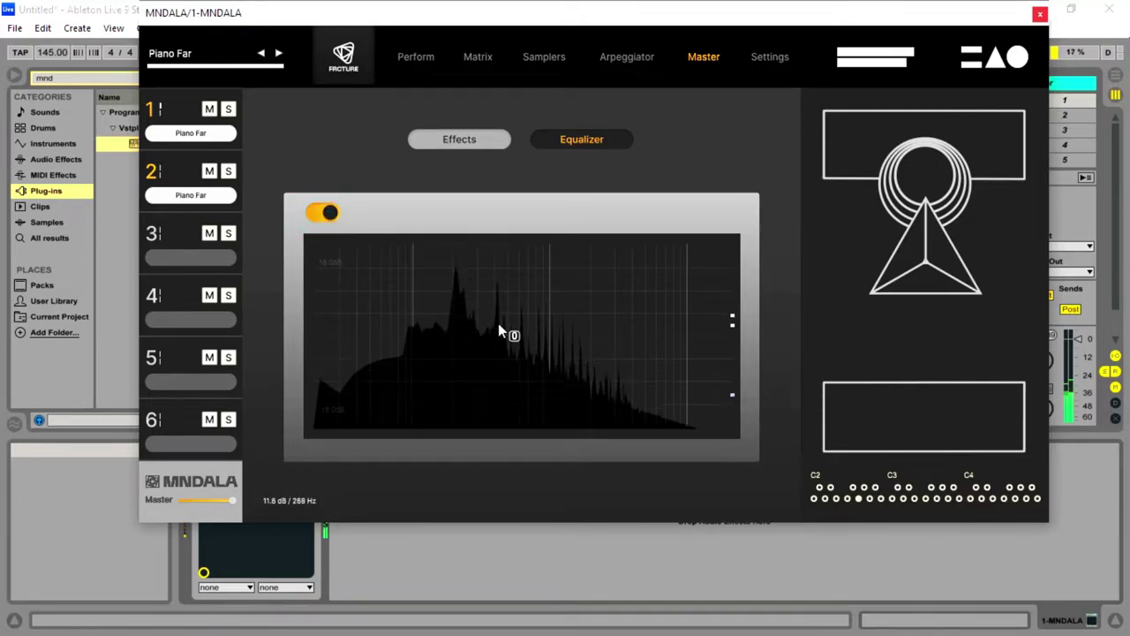
# Step: Shape the EQ with a broad boost around 200 Hz and gentle cuts in the low bass and treble
pyautogui.moveTo(519, 351); pyautogui.dragTo(463, 310)
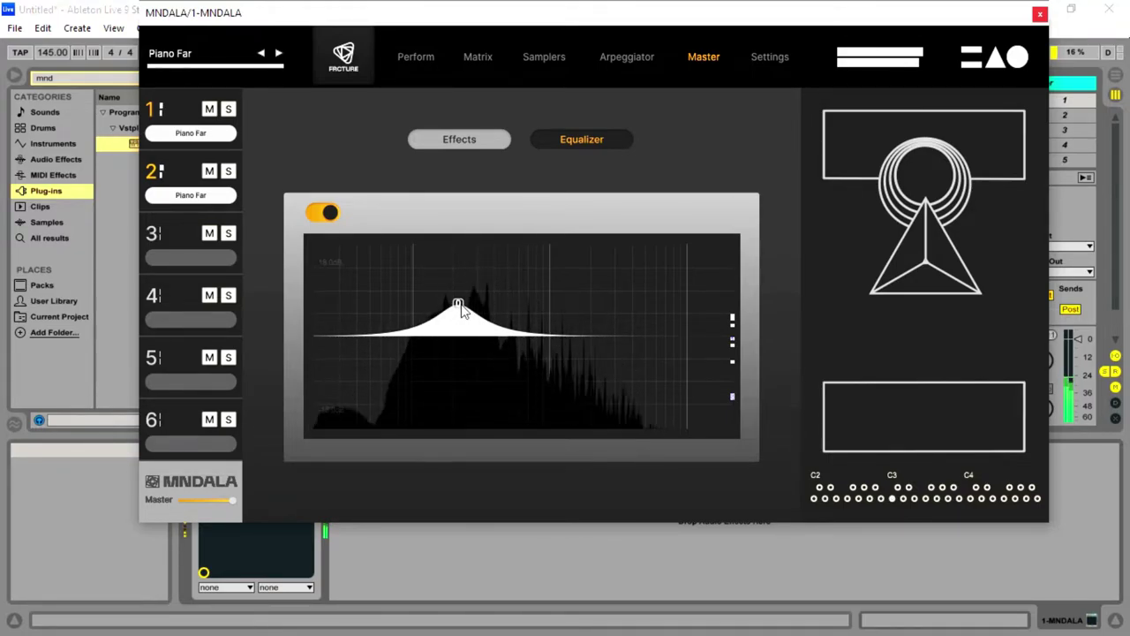
pyautogui.moveTo(460, 309)
pyautogui.mouseDown()
pyautogui.moveTo(451, 361)
pyautogui.moveTo(512, 373)
pyautogui.moveTo(451, 339)
pyautogui.moveTo(450, 297)
pyautogui.moveTo(450, 320)
pyautogui.moveTo(405, 320)
pyautogui.moveTo(399, 300)
pyautogui.moveTo(372, 294)
pyautogui.moveTo(454, 296)
pyautogui.mouseUp()
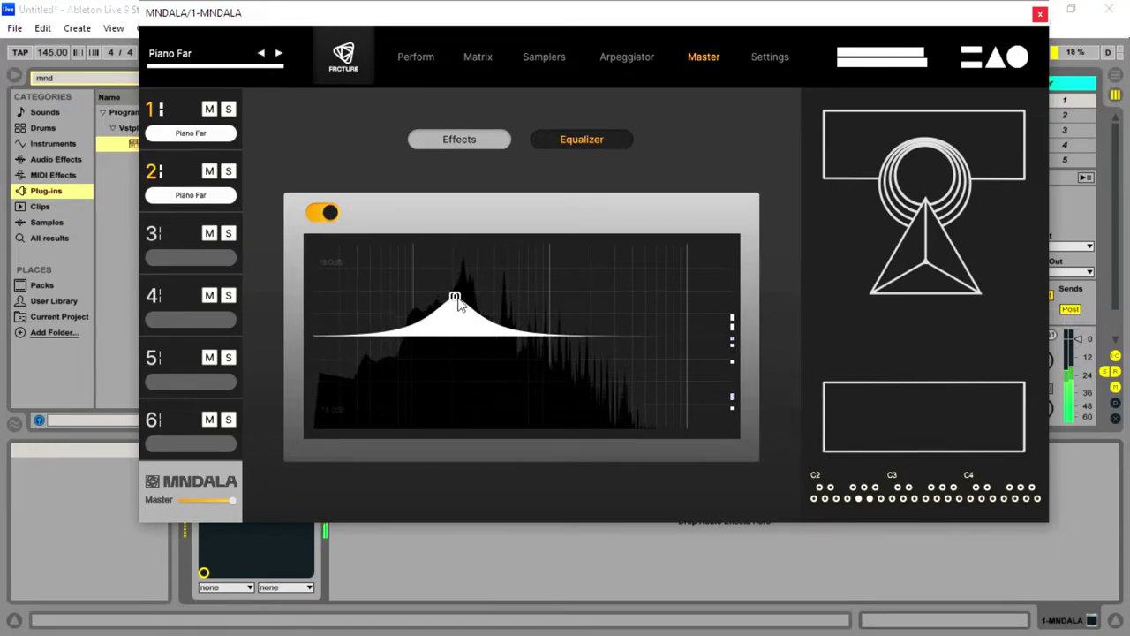
pyautogui.moveTo(596, 337); pyautogui.dragTo(633, 352)
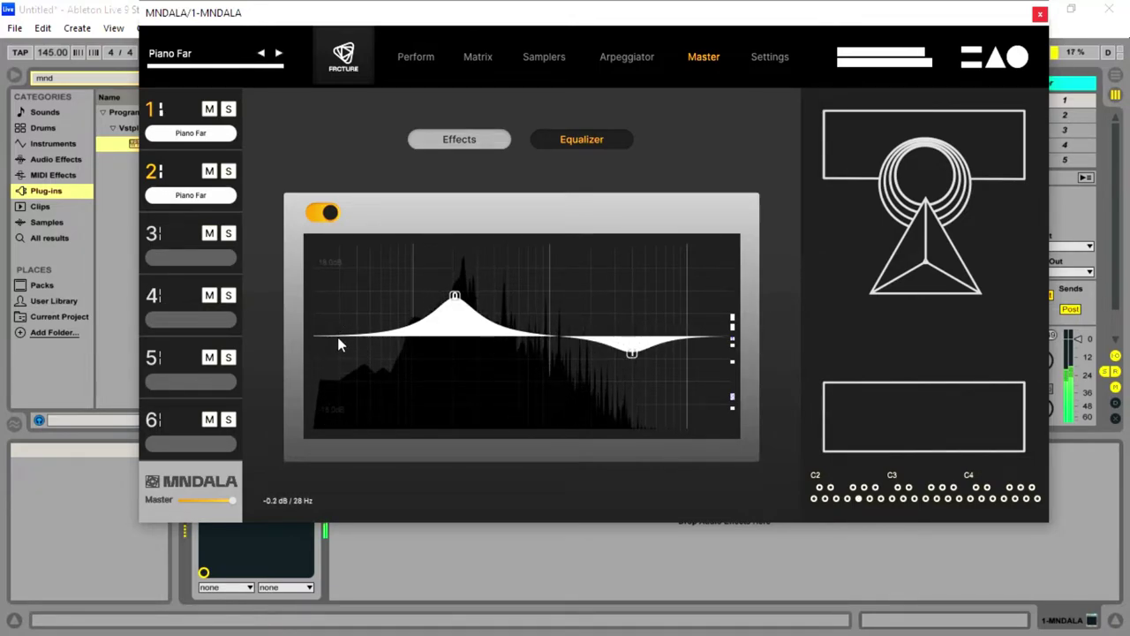
pyautogui.moveTo(323, 341); pyautogui.dragTo(355, 357)
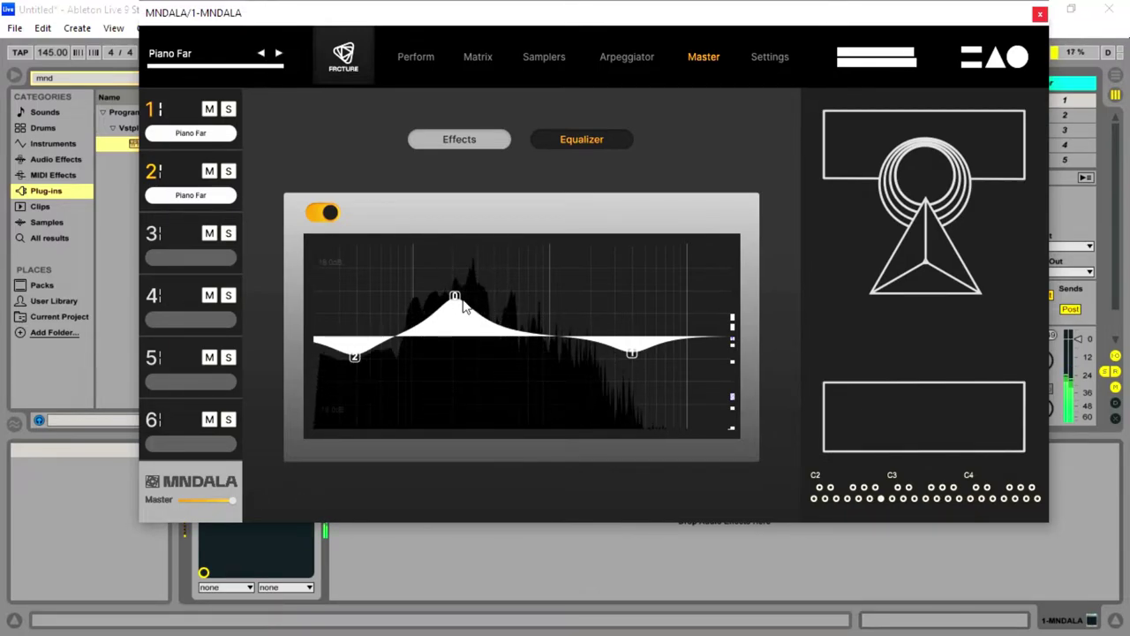
# Step: Close the plug-in window and open the MNDALA track's playing MIDI clip for note editing
pyautogui.moveTo(422, 20); pyautogui.dragTo(368, 17)
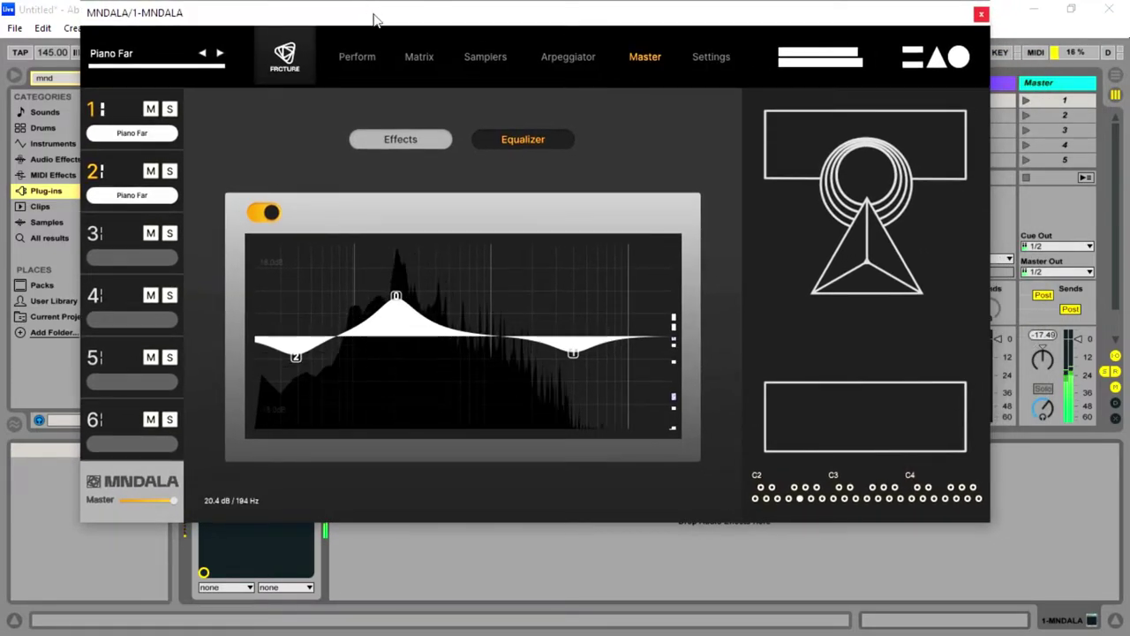
pyautogui.click(981, 14)
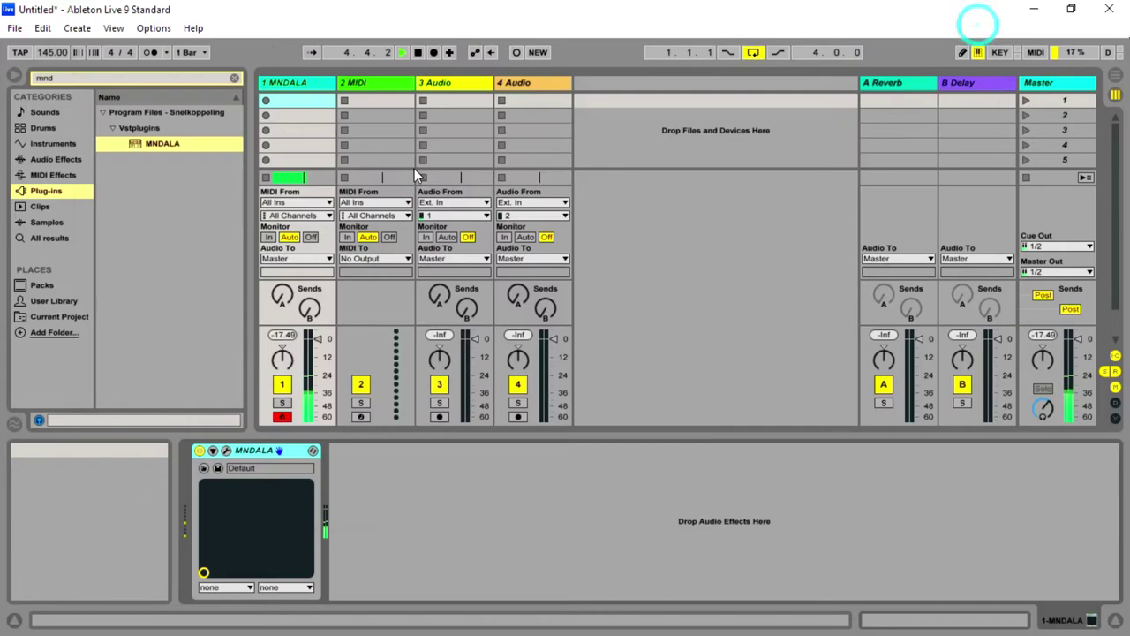
pyautogui.click(283, 180)
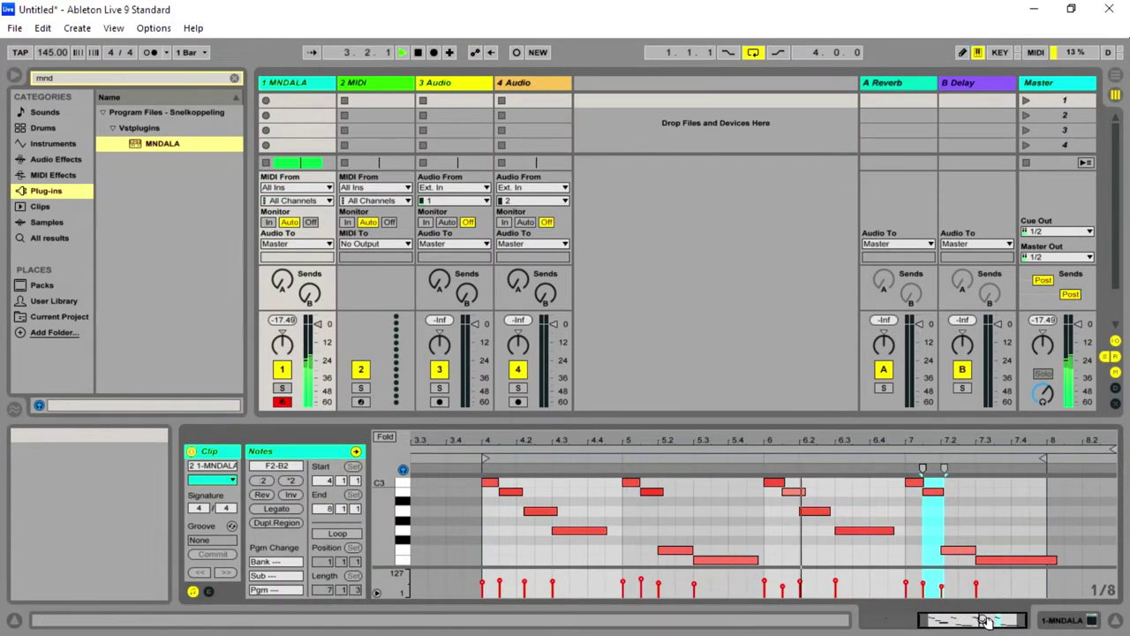
pyautogui.moveTo(982, 618); pyautogui.dragTo(982, 600)
pyautogui.scroll(-3, 709, 489)
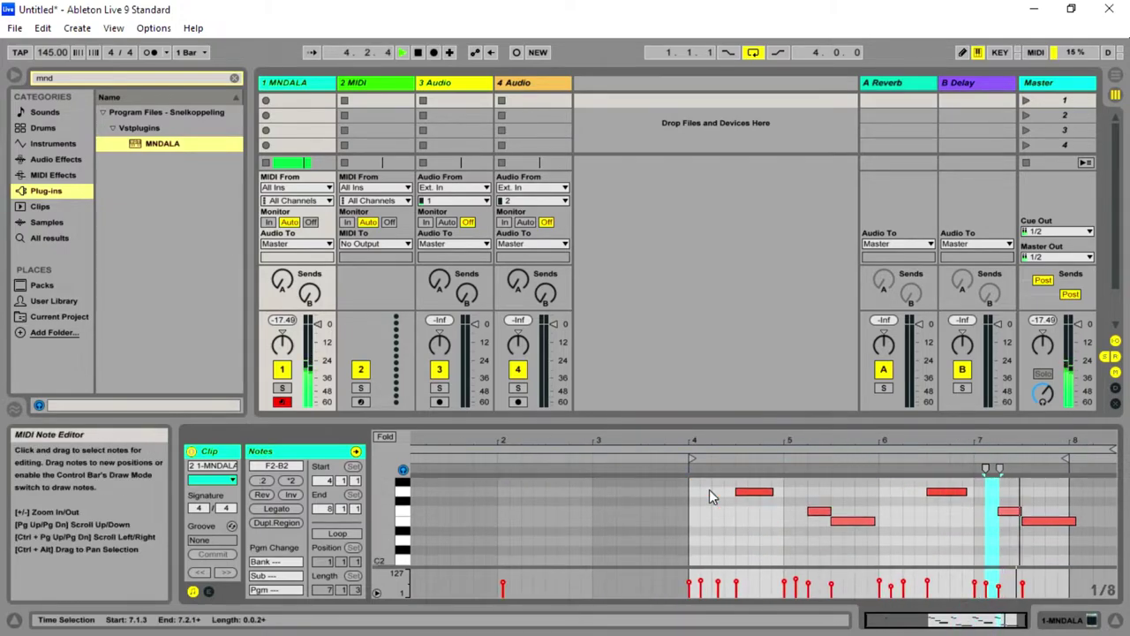
pyautogui.doubleClick(695, 550)
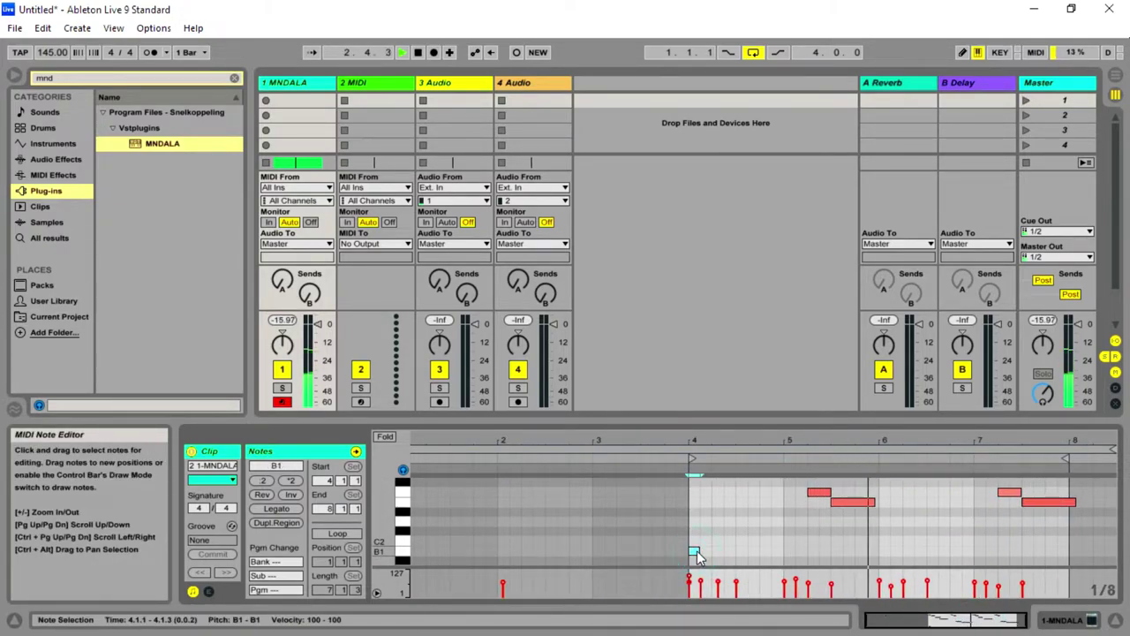
pyautogui.doubleClick(697, 547)
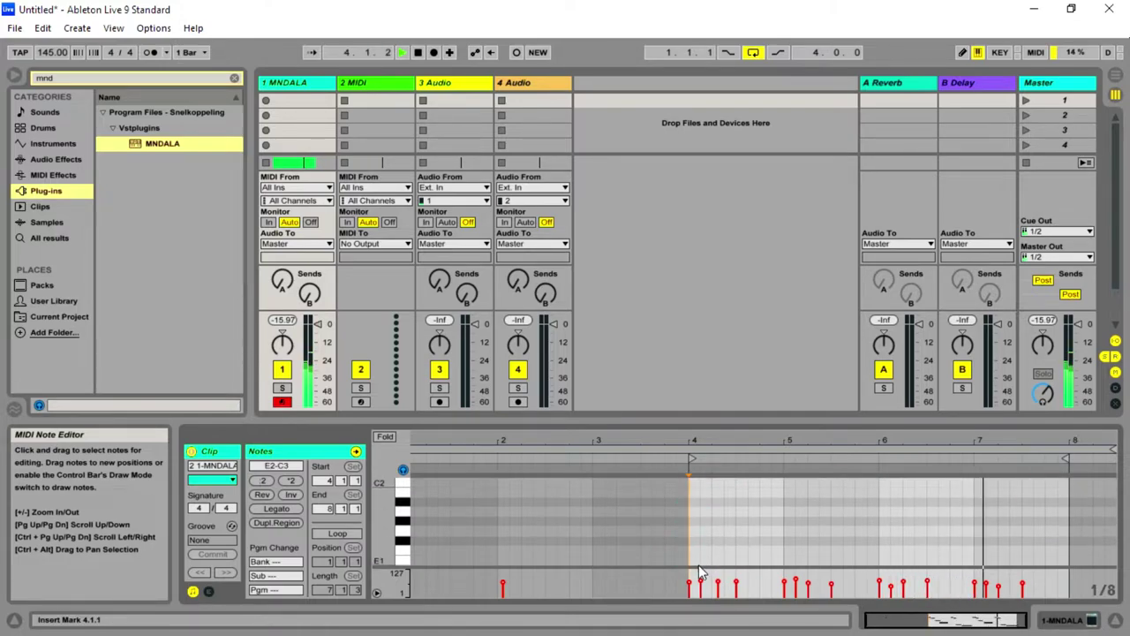
# Step: Replace a trial D1 note with E1, lengthen it to one bar, and move it to start at 5.1.1
pyautogui.scroll(-1, 693, 565)
pyautogui.doubleClick(695, 556)
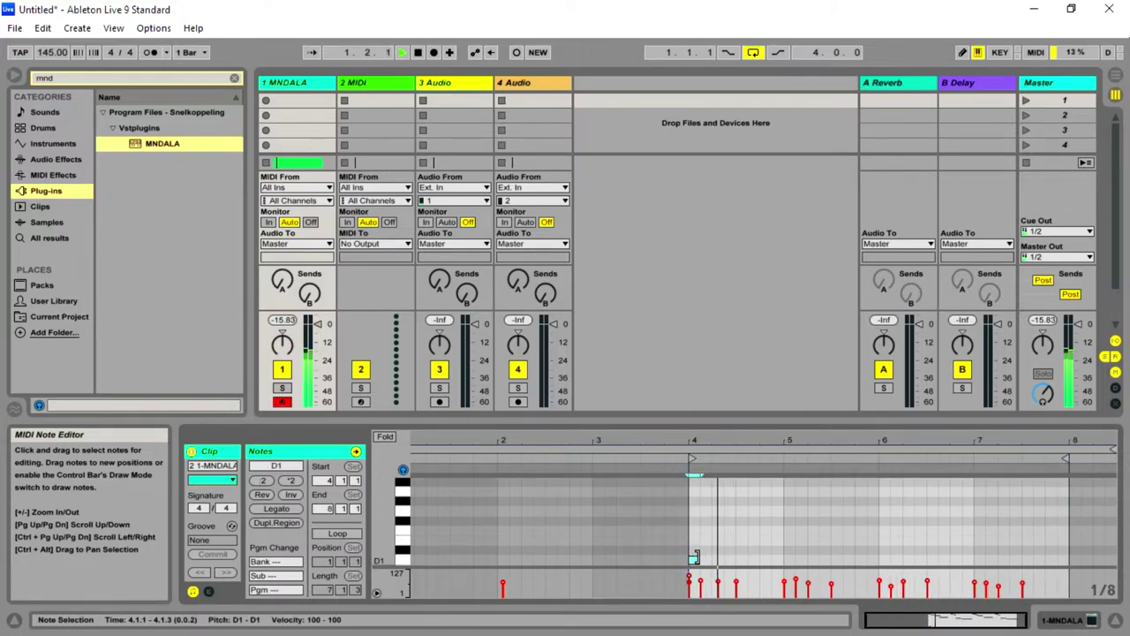
pyautogui.moveTo(695, 556); pyautogui.dragTo(694, 547)
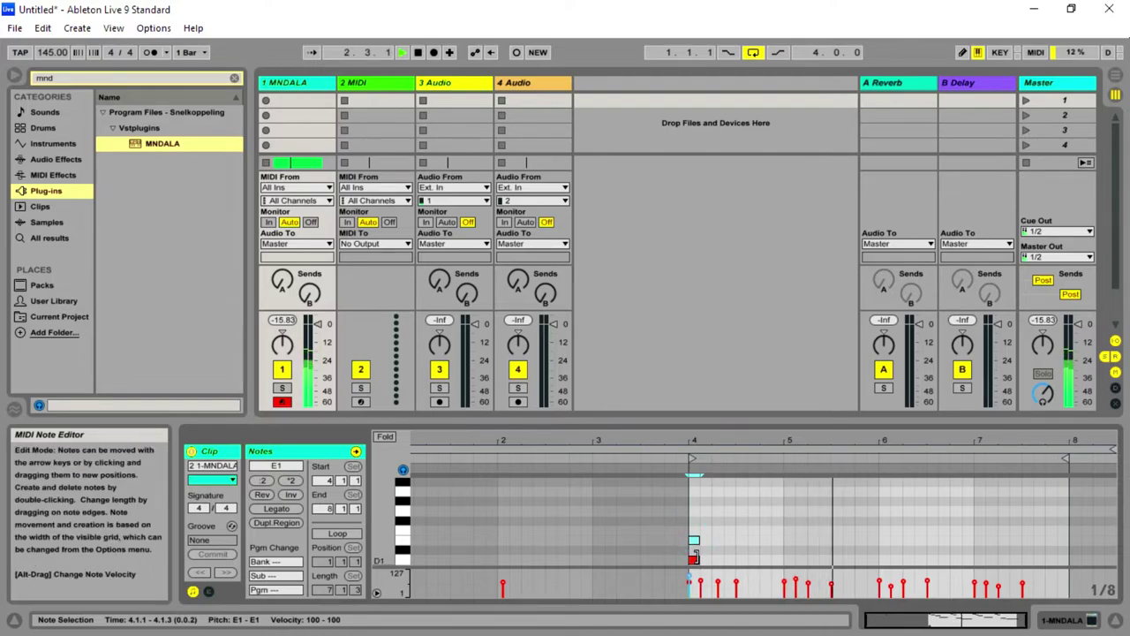
pyautogui.click(694, 544)
pyautogui.moveTo(695, 542); pyautogui.dragTo(784, 542)
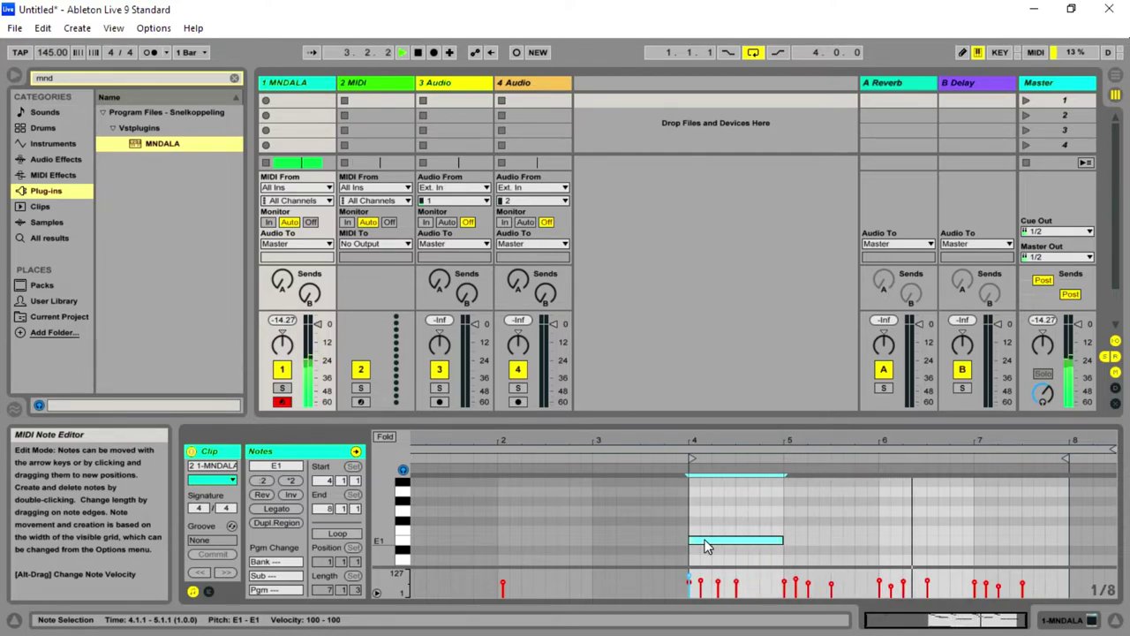
pyautogui.moveTo(705, 546); pyautogui.dragTo(801, 540)
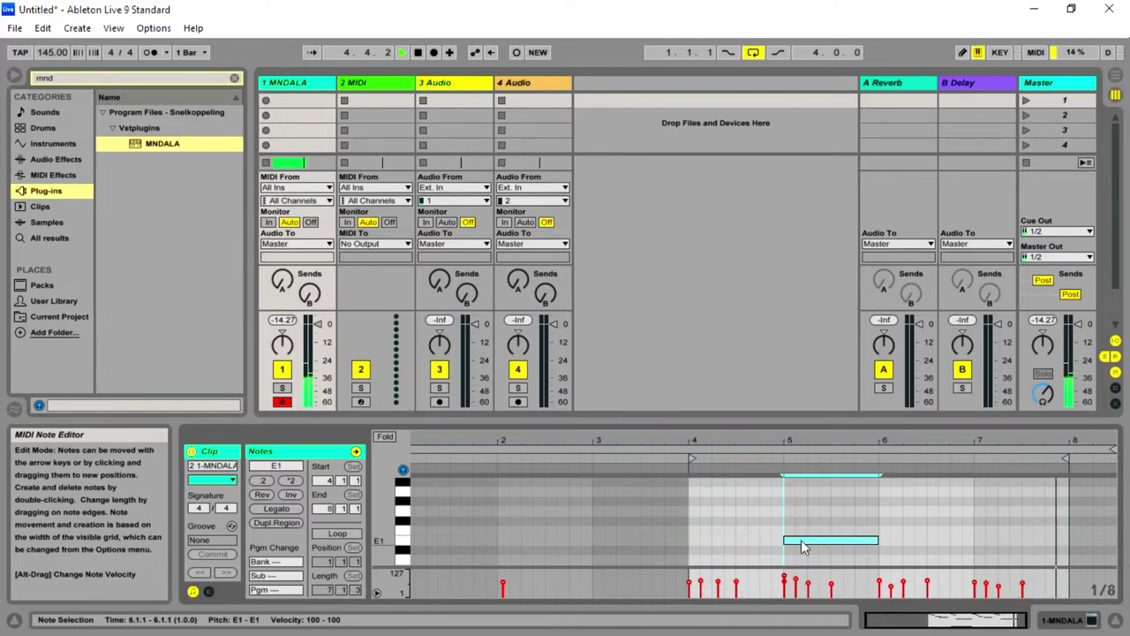
# Step: Add an F1 note at 4.1.1 and lengthen it to one full bar
pyautogui.click(695, 552)
pyautogui.doubleClick(695, 529)
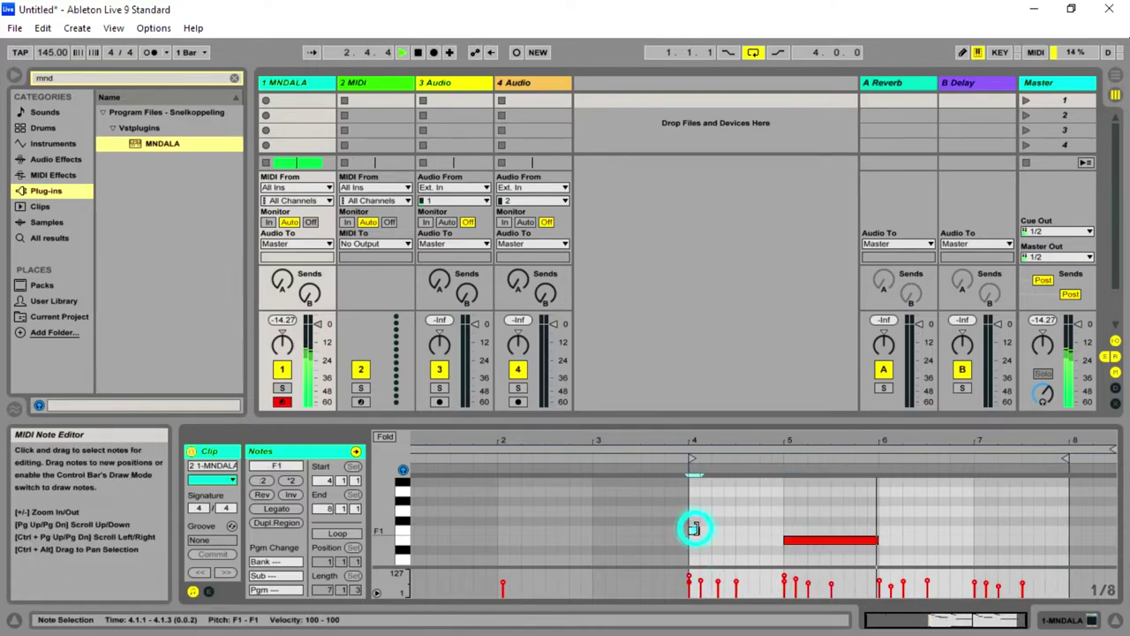
pyautogui.moveTo(695, 529); pyautogui.dragTo(784, 533)
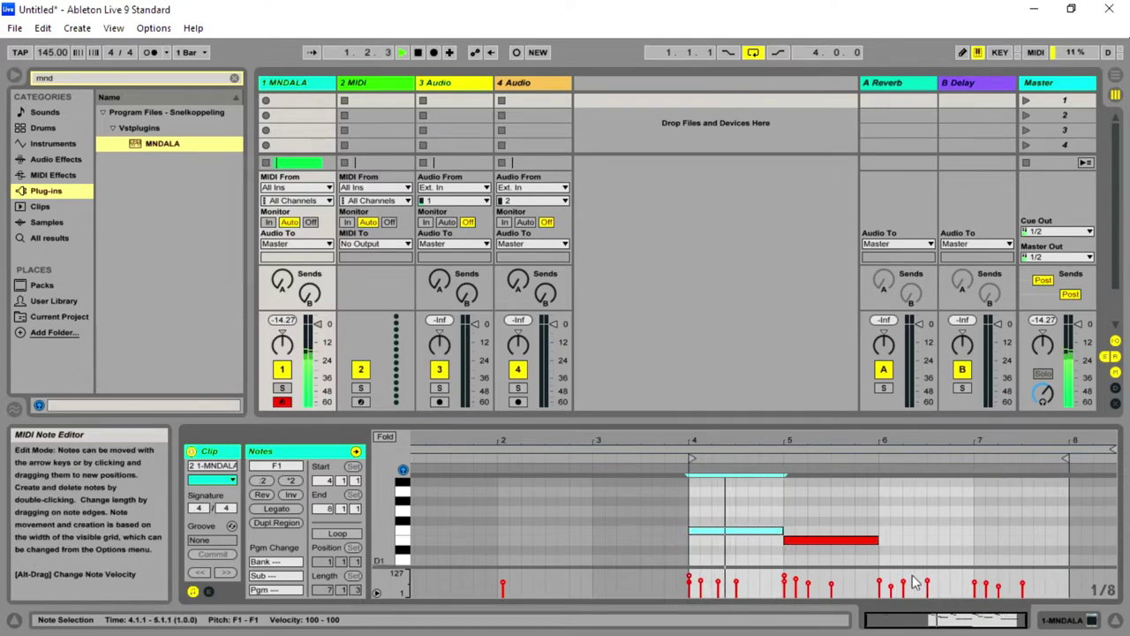
# Step: Transpose the one-bar note at 5.1.1 up to G1
pyautogui.moveTo(971, 613); pyautogui.dragTo(971, 610)
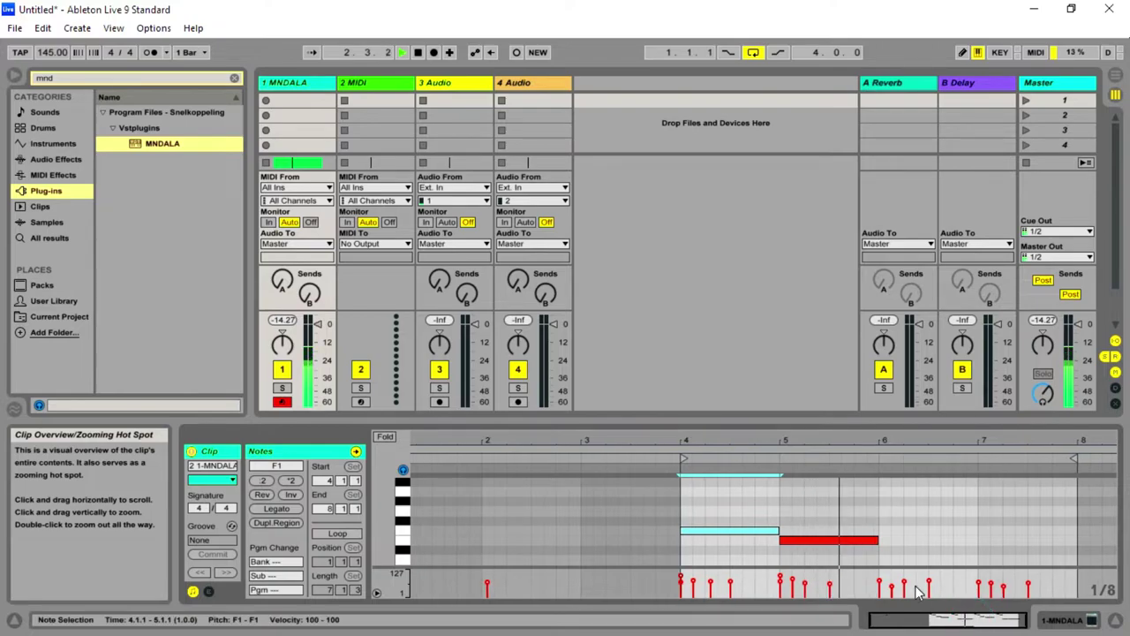
pyautogui.click(820, 539)
pyautogui.press('Up')
pyautogui.moveTo(816, 539); pyautogui.dragTo(817, 513)
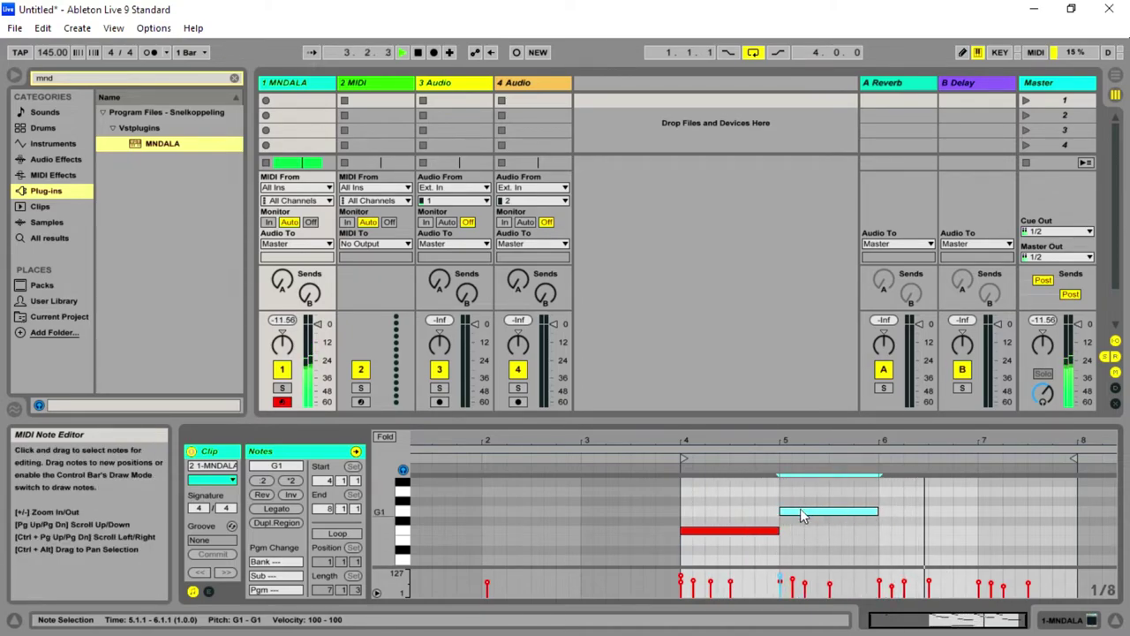
# Step: Add two more one-bar bass notes: F#1 at 6.1.1 and A1 at 7.1.1
pyautogui.doubleClick(885, 521)
pyautogui.moveTo(892, 520); pyautogui.dragTo(995, 523)
pyautogui.doubleClick(987, 491)
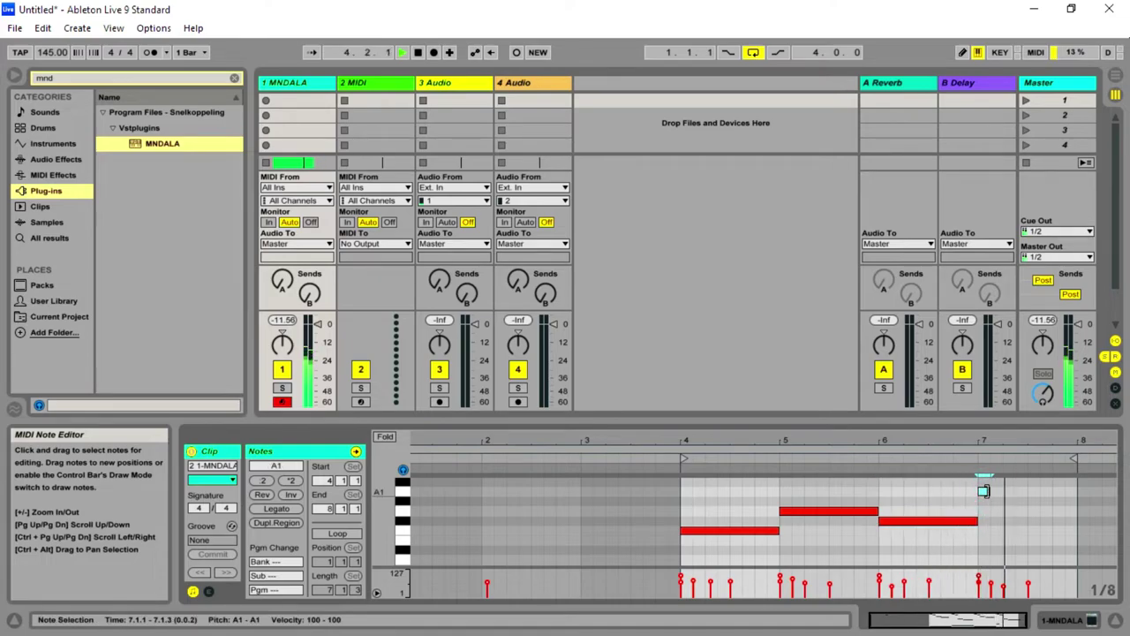
pyautogui.moveTo(1018, 492); pyautogui.dragTo(1075, 492)
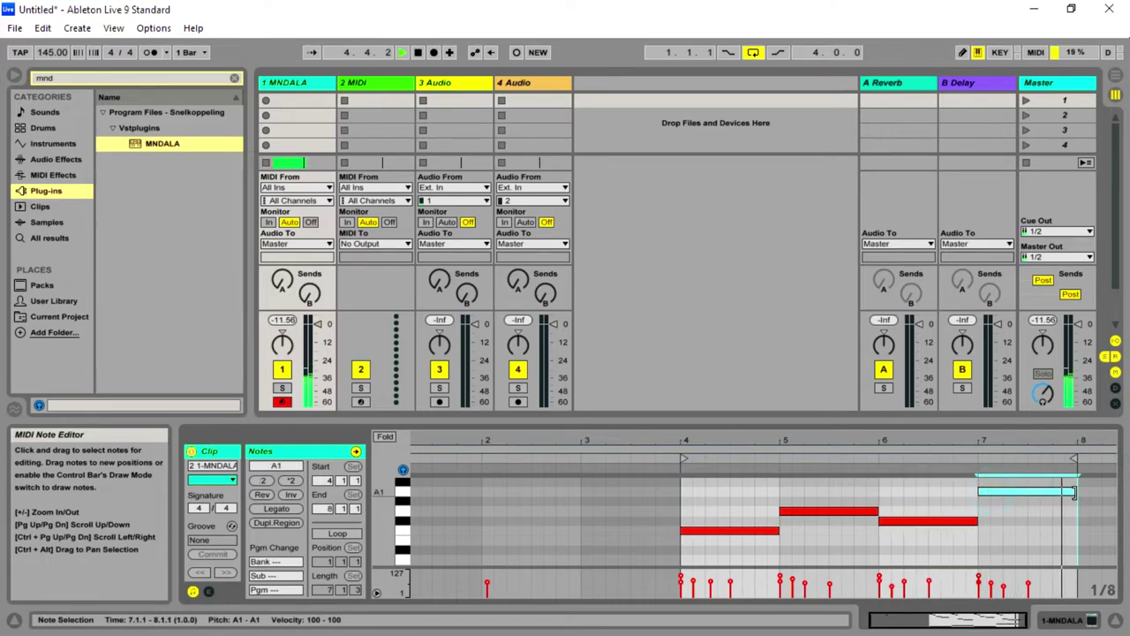
# Step: Try the bar 6 bass note at G#1, and return it to F#1
pyautogui.click(897, 523)
pyautogui.moveTo(897, 522); pyautogui.dragTo(899, 503)
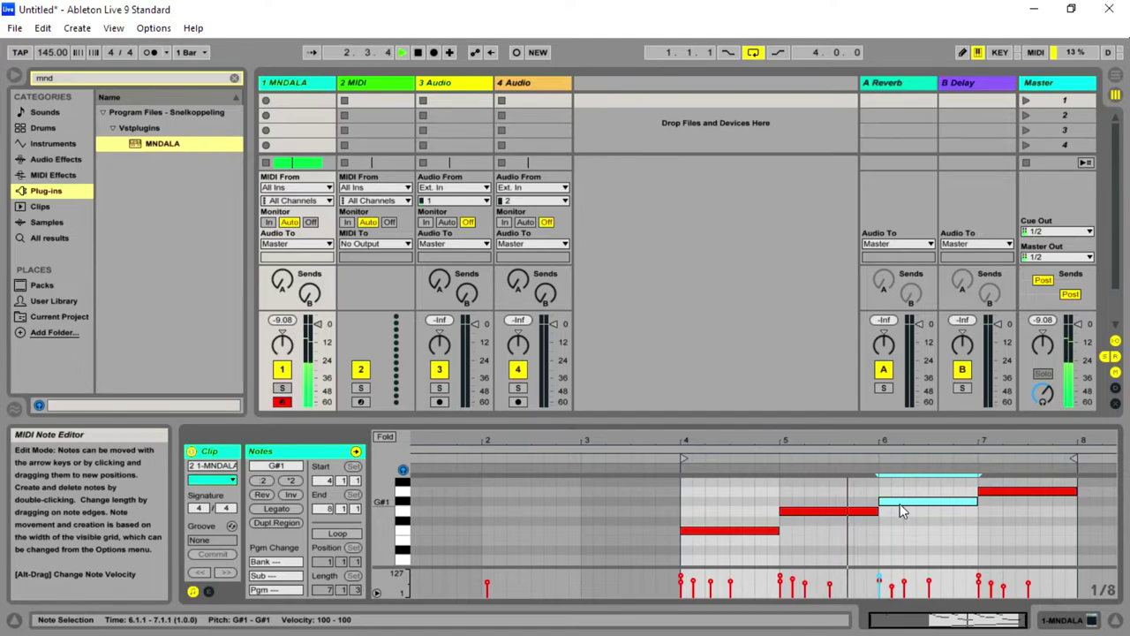
pyautogui.moveTo(900, 510); pyautogui.dragTo(902, 528)
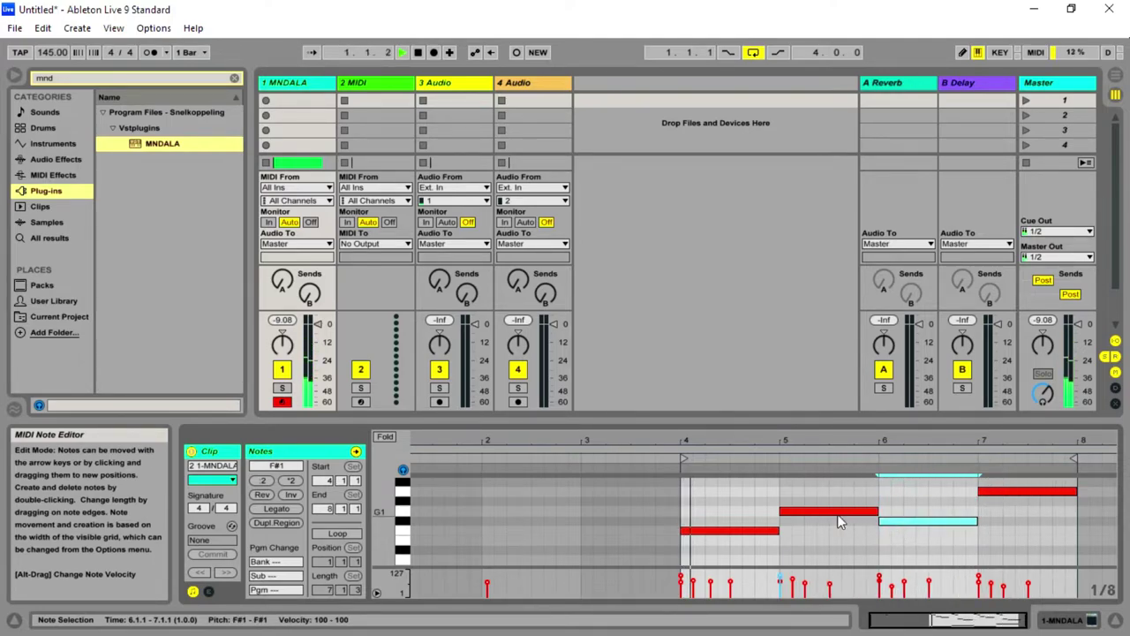
# Step: Select the four long bass notes from F1 to A1, try different velocities, and settle on 68 for all
pyautogui.moveTo(693, 491); pyautogui.dragTo(1015, 552)
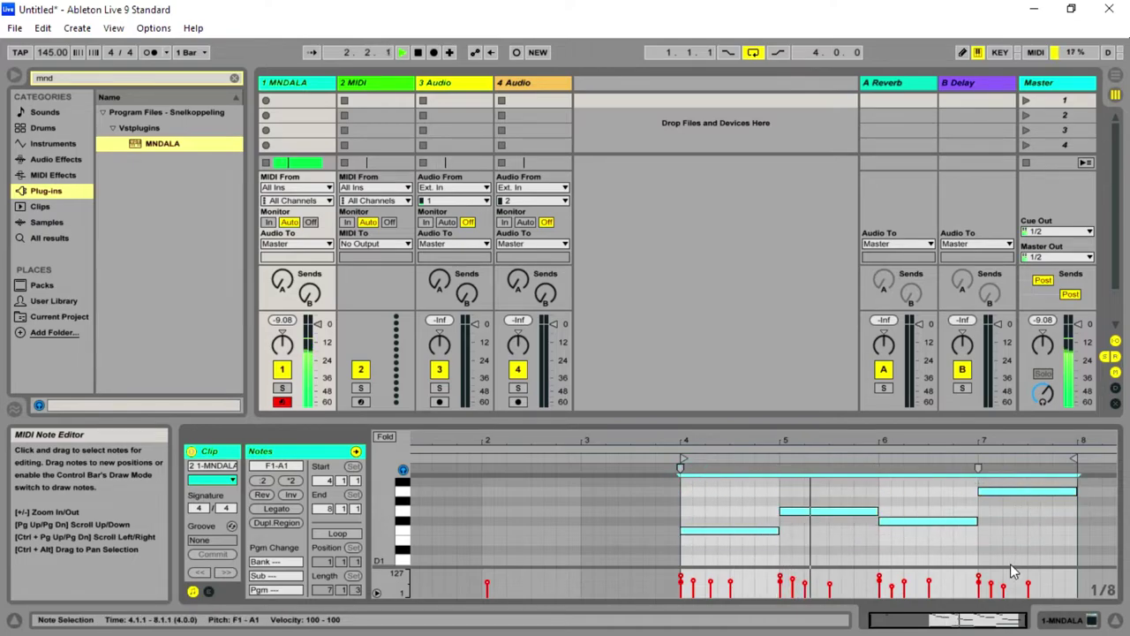
pyautogui.click(978, 557)
pyautogui.moveTo(1033, 547); pyautogui.dragTo(1016, 484)
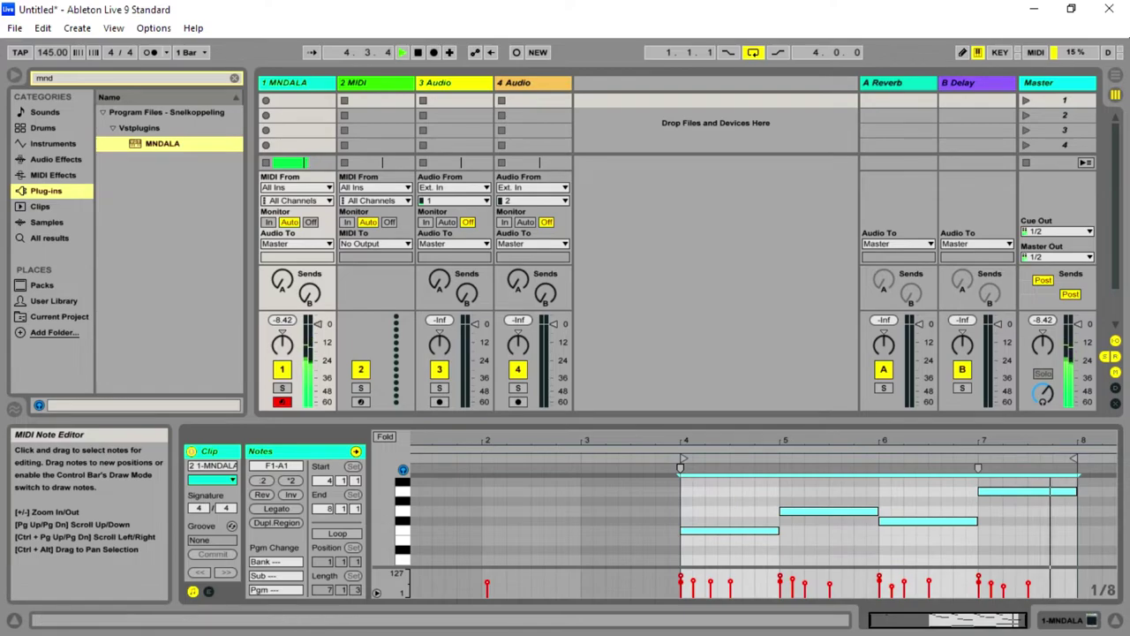
pyautogui.click(979, 575)
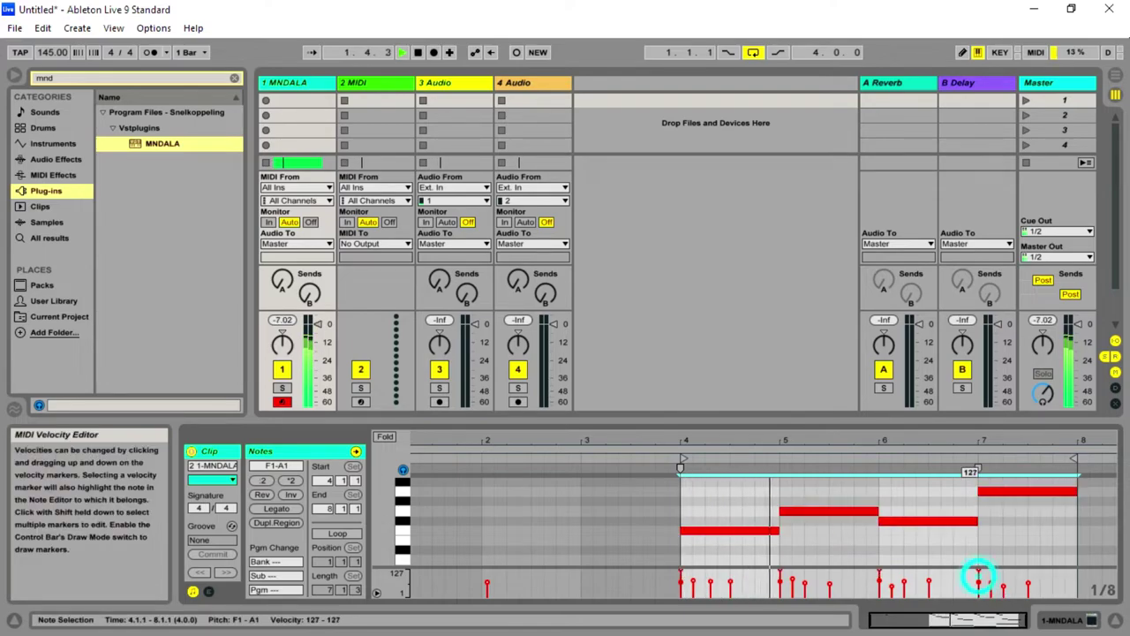
pyautogui.hotkey('ctrl', 'a')
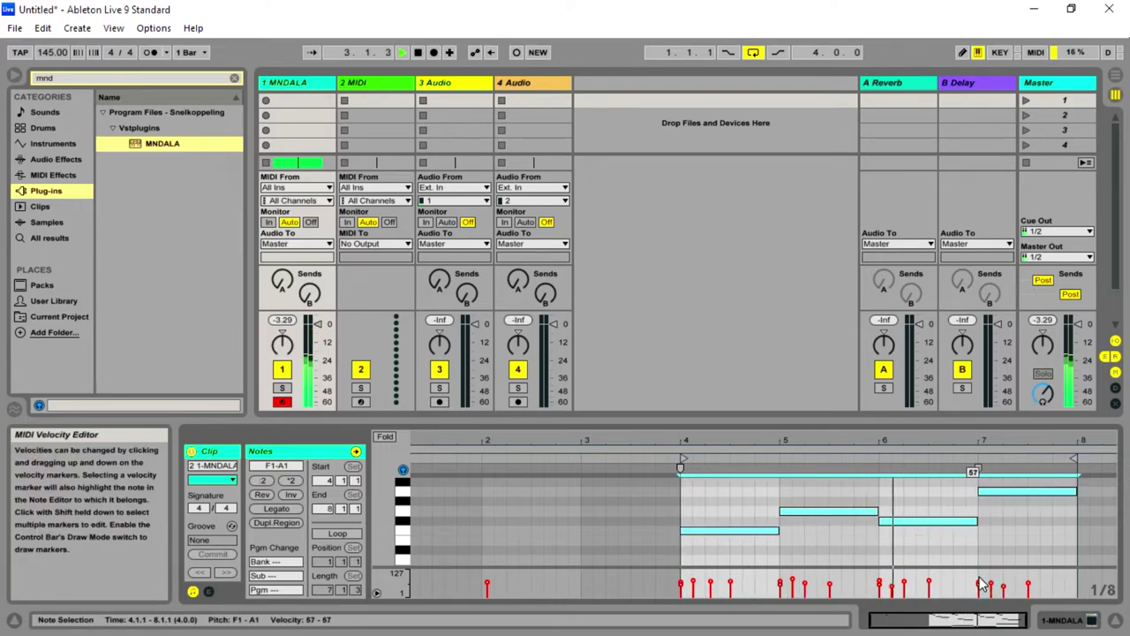
pyautogui.moveTo(985, 596); pyautogui.dragTo(983, 591)
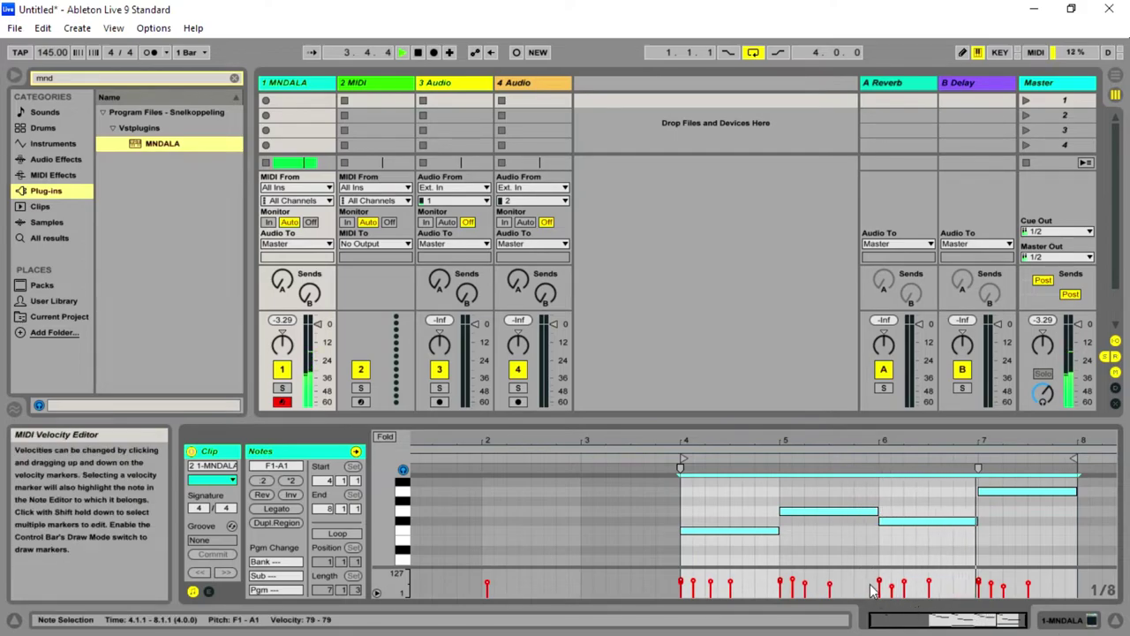
pyautogui.moveTo(883, 588); pyautogui.dragTo(883, 590)
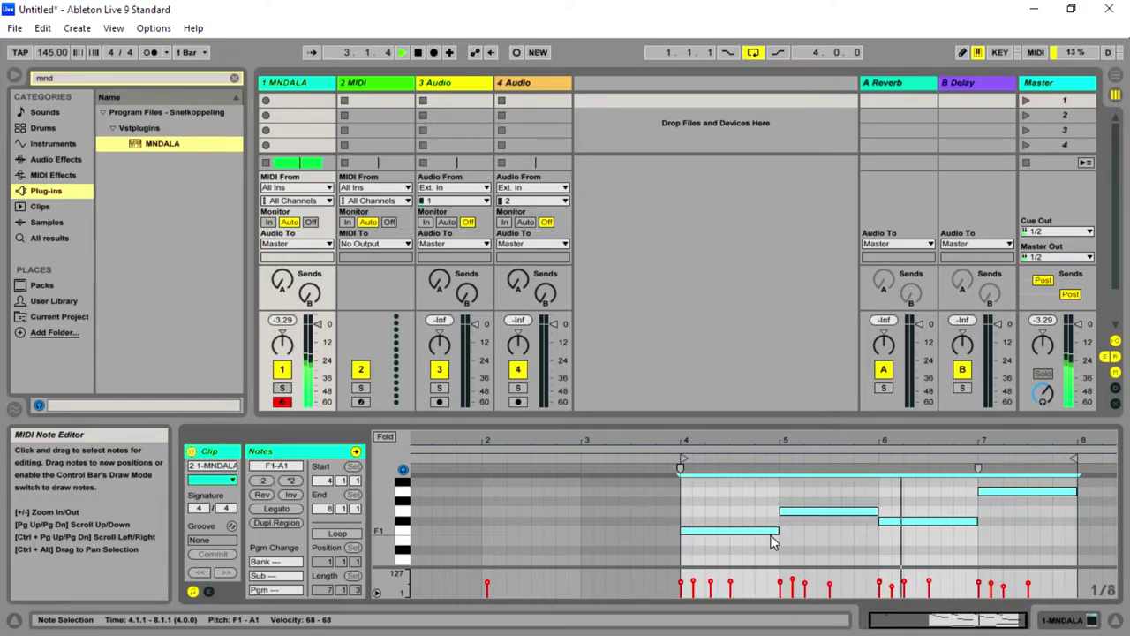
pyautogui.scroll(-2, 765, 539)
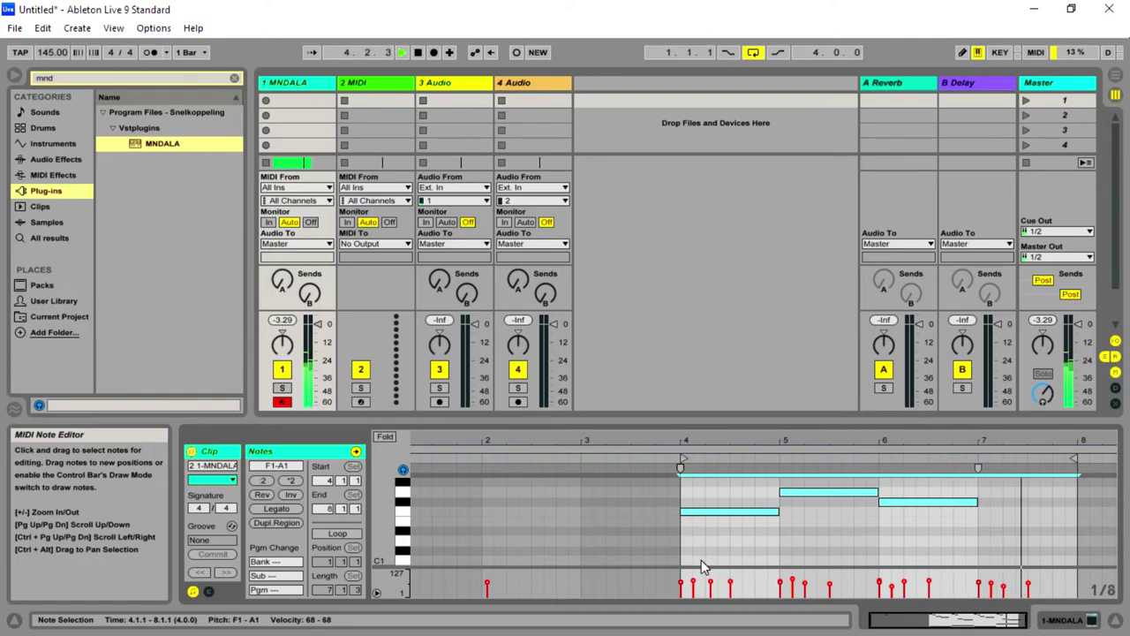
# Step: Add two one-bar low bass notes beneath the existing ones: C1 at 4.1.1 and D1 at 5.1.1
pyautogui.click(683, 588)
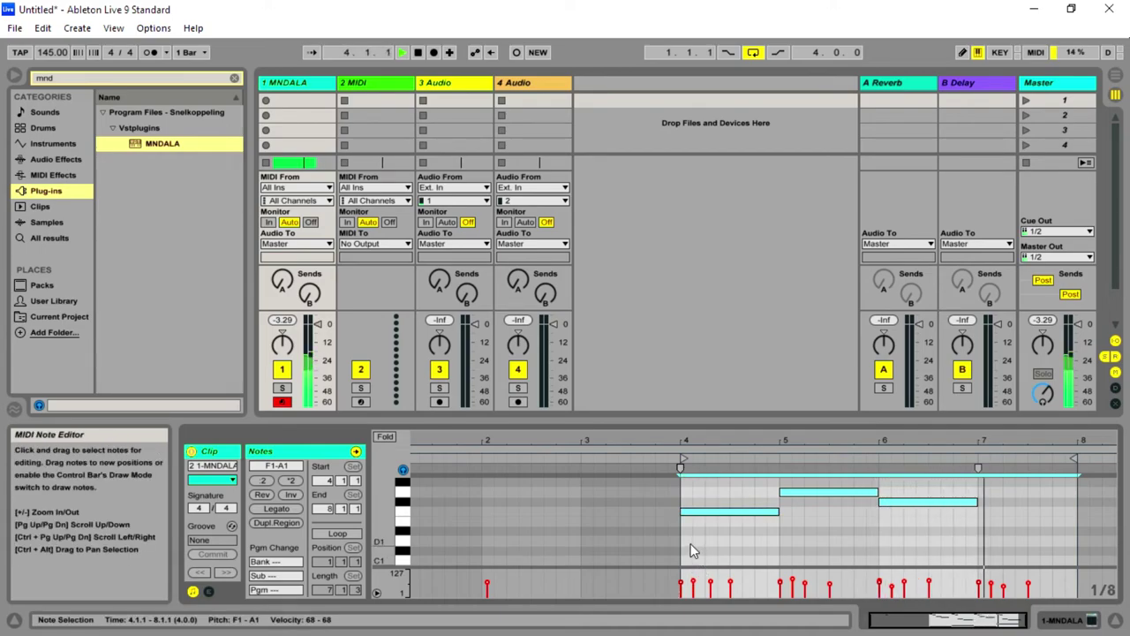
pyautogui.doubleClick(689, 560)
pyautogui.moveTo(691, 560); pyautogui.dragTo(785, 560)
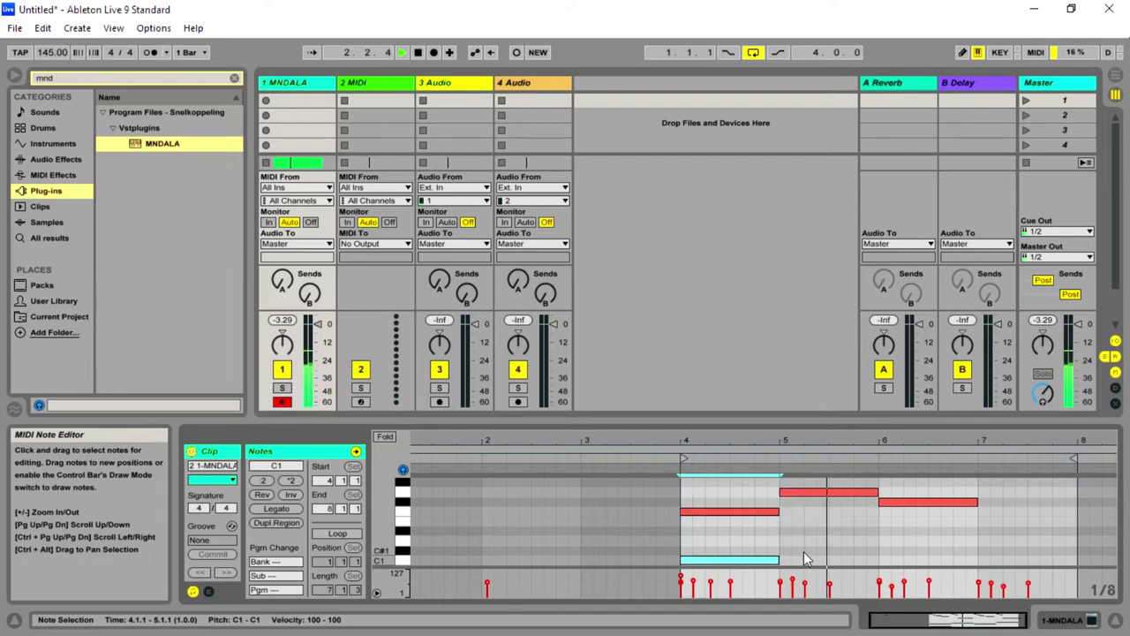
pyautogui.doubleClick(789, 541)
pyautogui.moveTo(793, 541); pyautogui.dragTo(878, 541)
# Step: Continue the low bass layer with one-bar notes C#1 at 6.1.1 and B0 at 7.1.1
pyautogui.click(899, 559)
pyautogui.doubleClick(884, 551)
pyautogui.moveTo(888, 551); pyautogui.dragTo(978, 551)
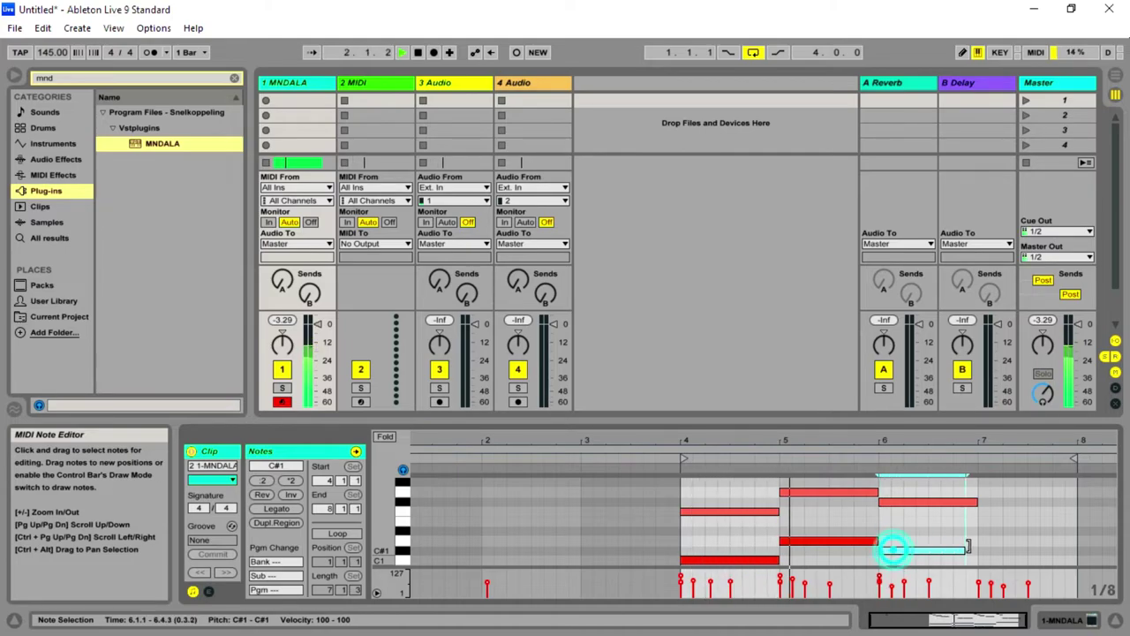
pyautogui.scroll(-1, 1012, 551)
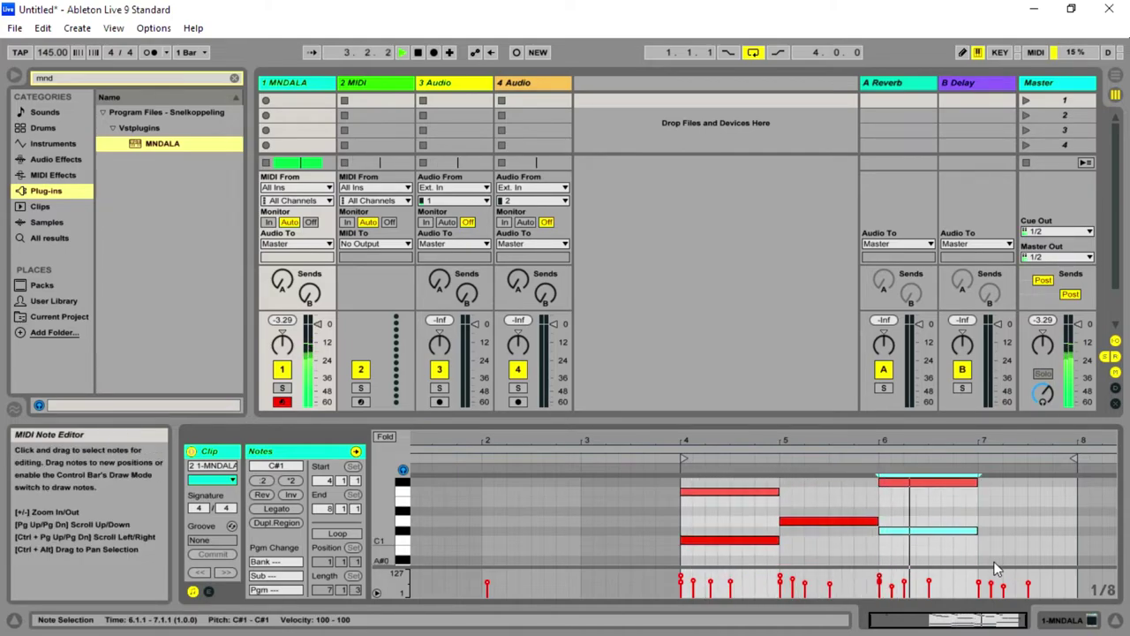
pyautogui.doubleClick(983, 549)
pyautogui.moveTo(985, 549); pyautogui.dragTo(1071, 549)
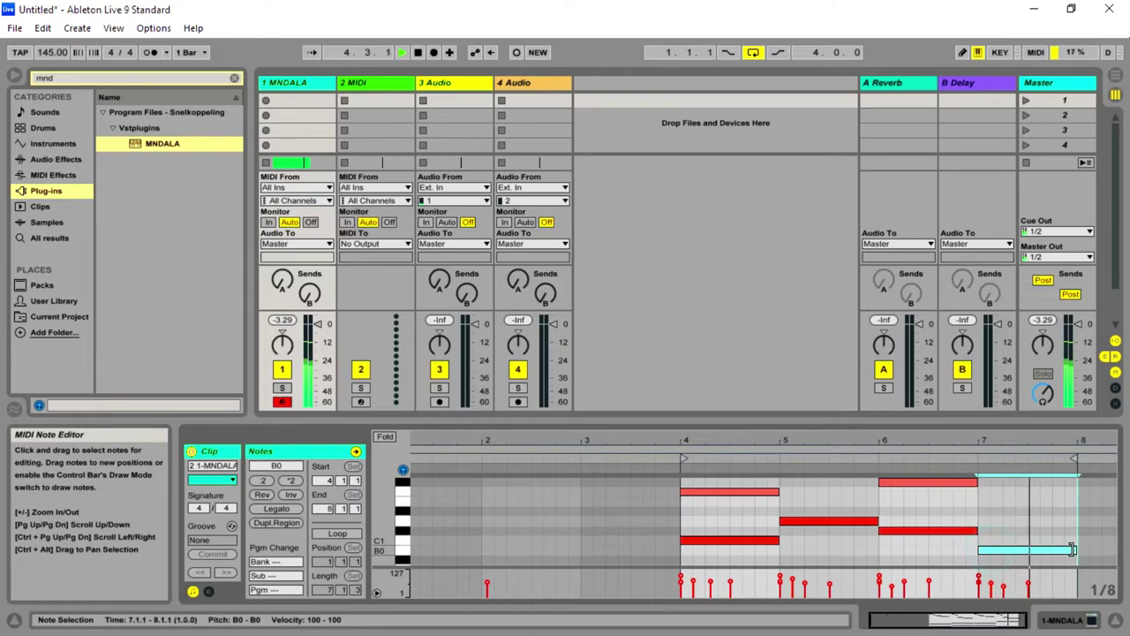
# Step: Select the four low bass notes from B0 to D1 and set their velocity to 42
pyautogui.moveTo(1034, 508); pyautogui.dragTo(676, 554)
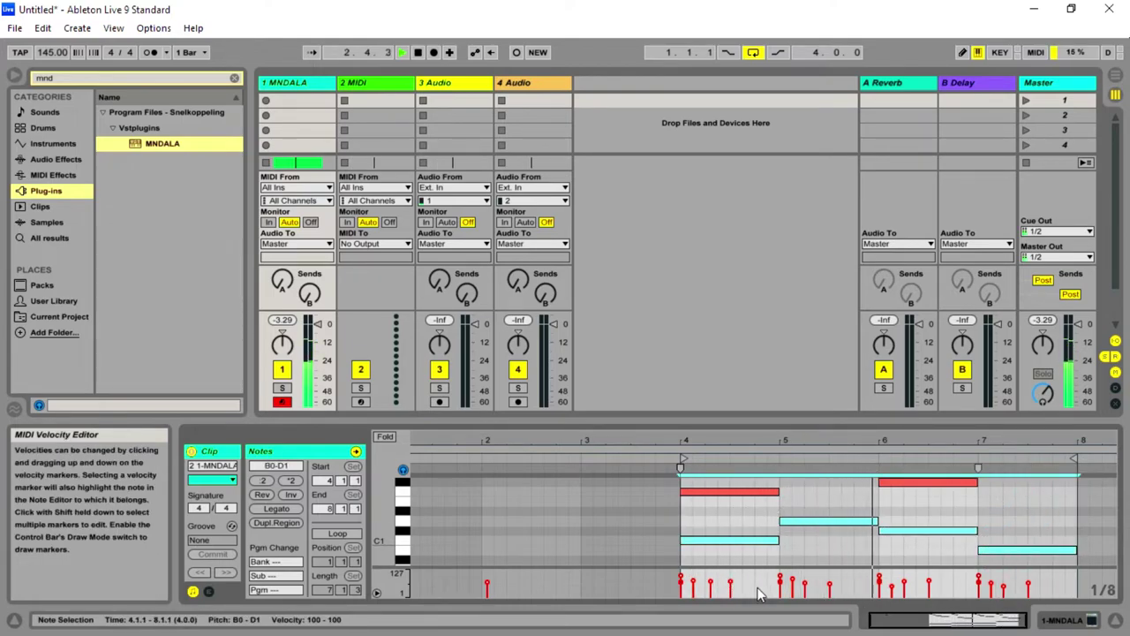
pyautogui.moveTo(781, 581); pyautogui.dragTo(781, 632)
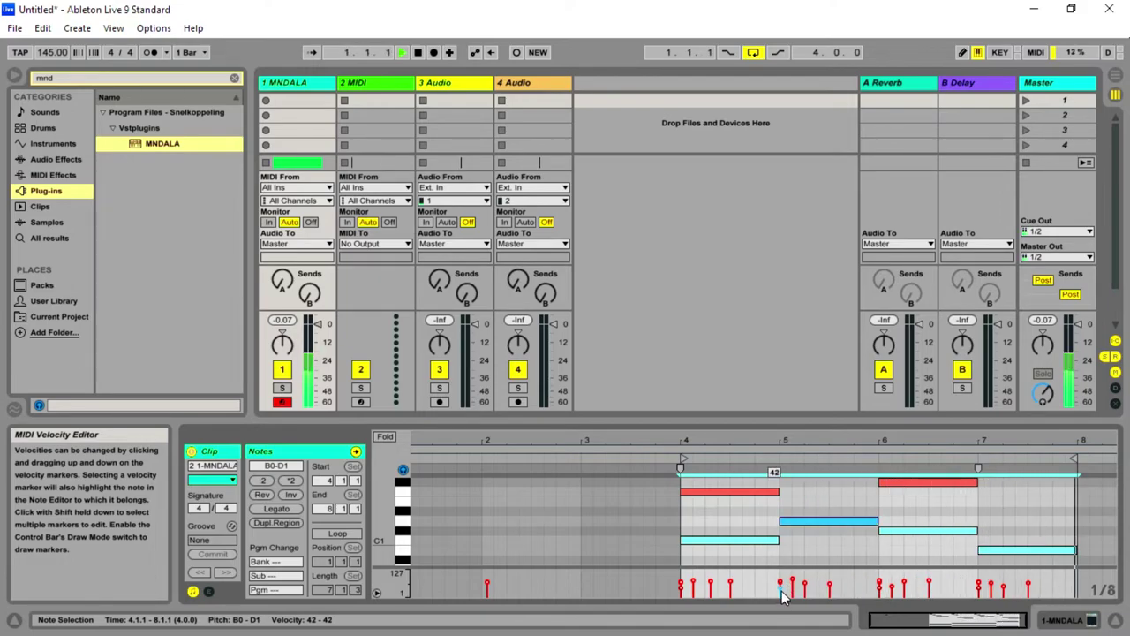
pyautogui.click(814, 552)
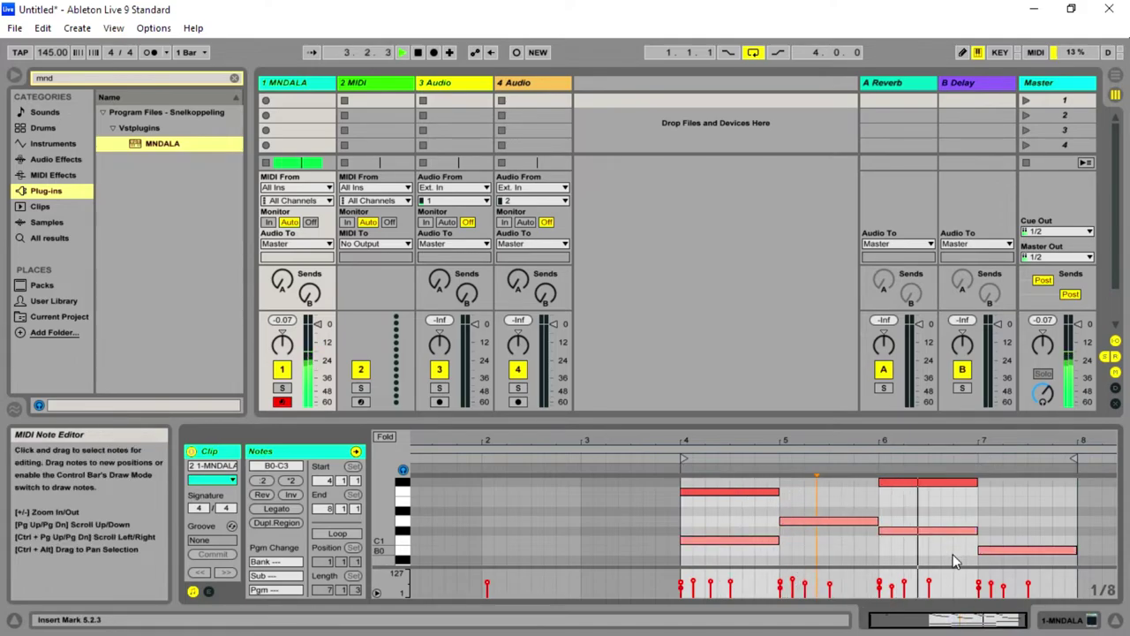
# Step: Lower the one-bar bass note at 7.1.1 to A0
pyautogui.press('m')
pyautogui.scroll(-2, 1014, 558)
pyautogui.moveTo(1000, 537); pyautogui.dragTo(999, 556)
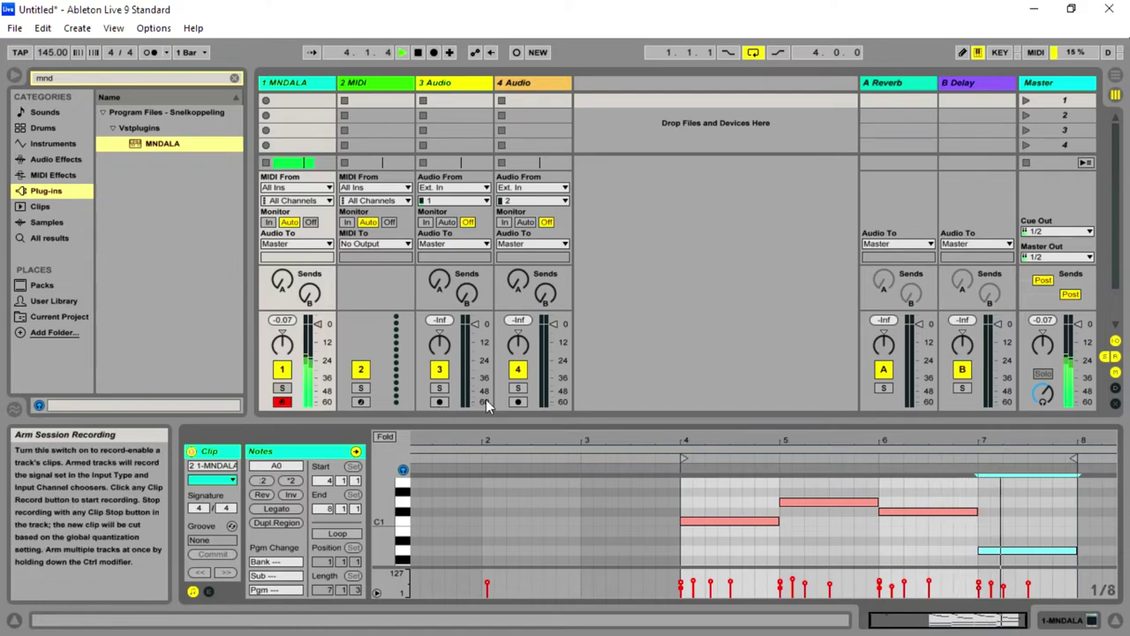
# Step: Try the low bass note at 6.1.1 on B0, and settle on A#0
pyautogui.click(906, 516)
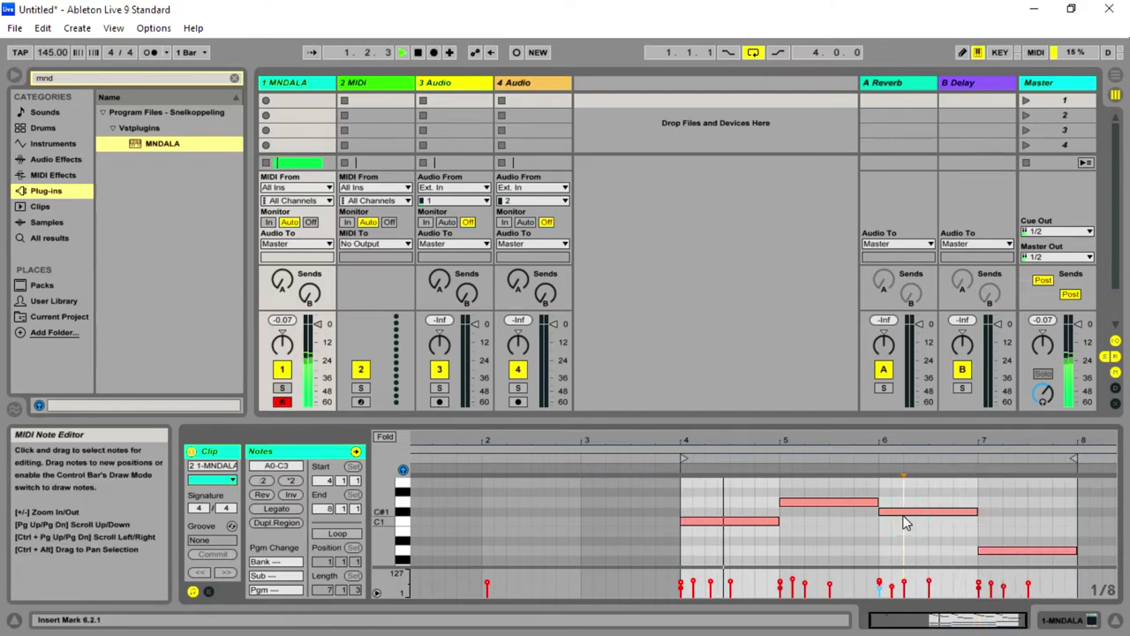
pyautogui.moveTo(903, 516); pyautogui.dragTo(902, 530)
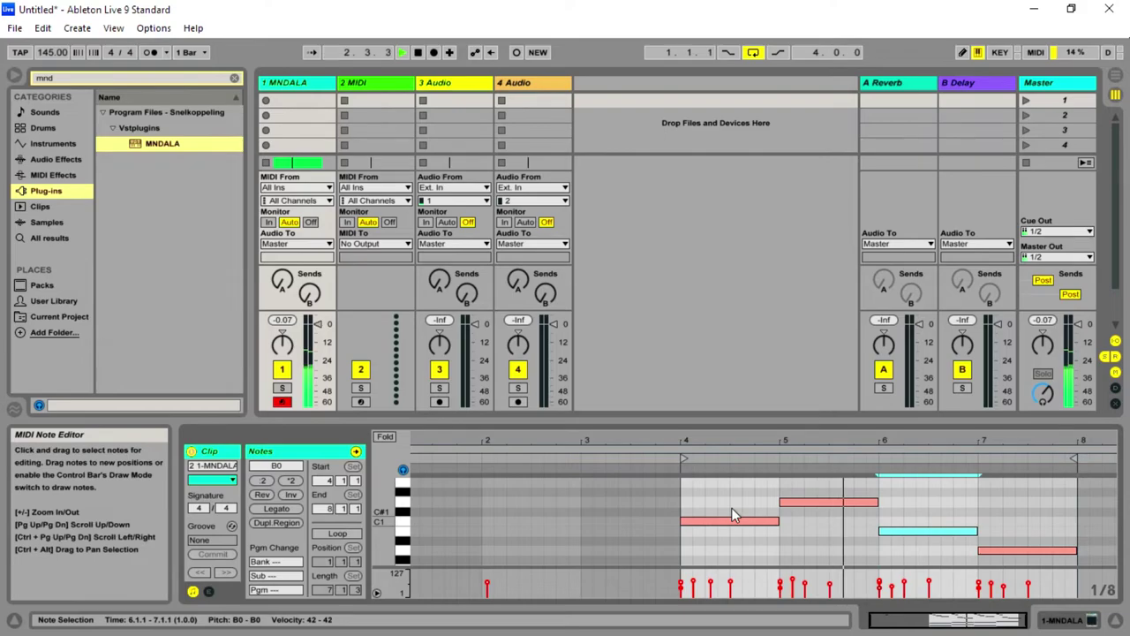
pyautogui.rightClick(916, 536)
pyautogui.click(870, 439)
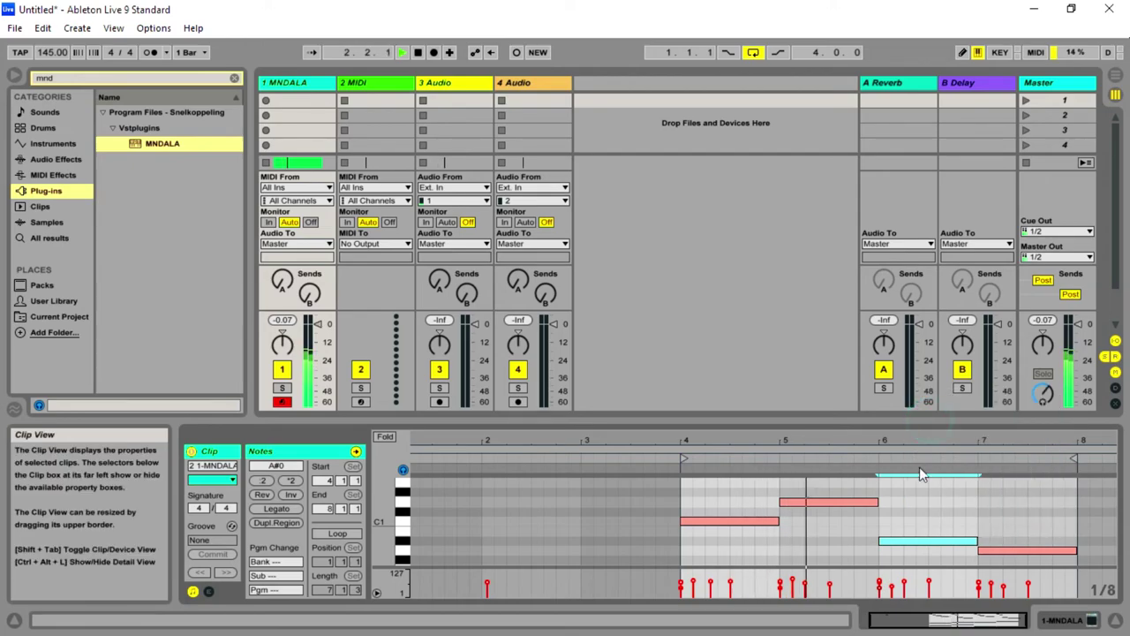
pyautogui.moveTo(869, 439); pyautogui.dragTo(870, 429)
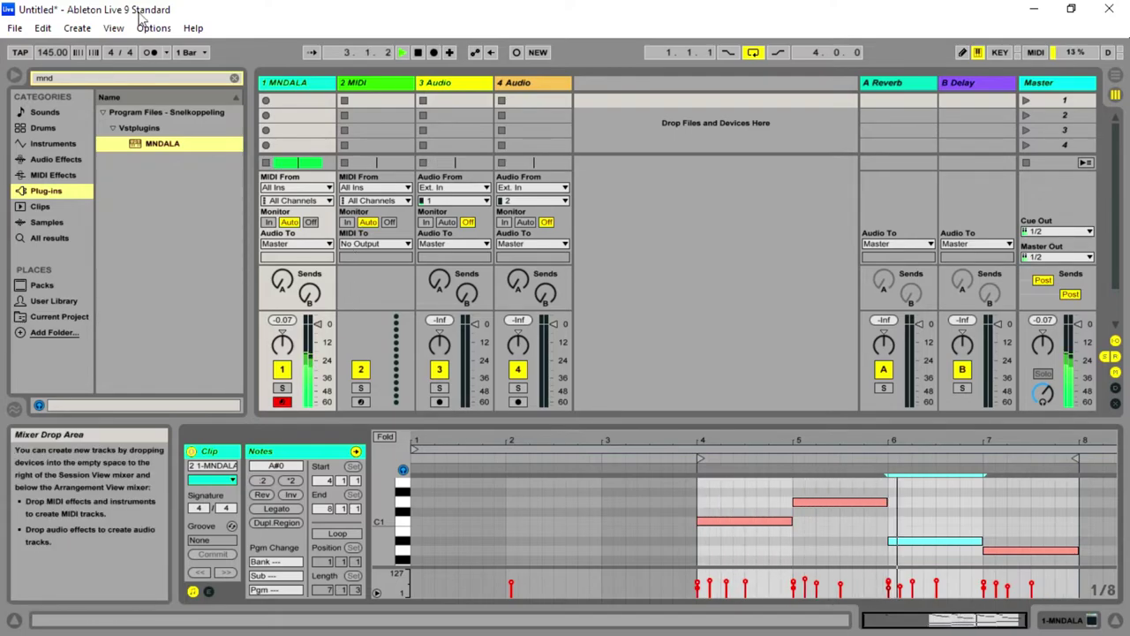
# Step: Reopen the MNDALA plug-in window from its track, reposition it, and show the Perform page
pyautogui.click(316, 88)
pyautogui.doubleClick(316, 89)
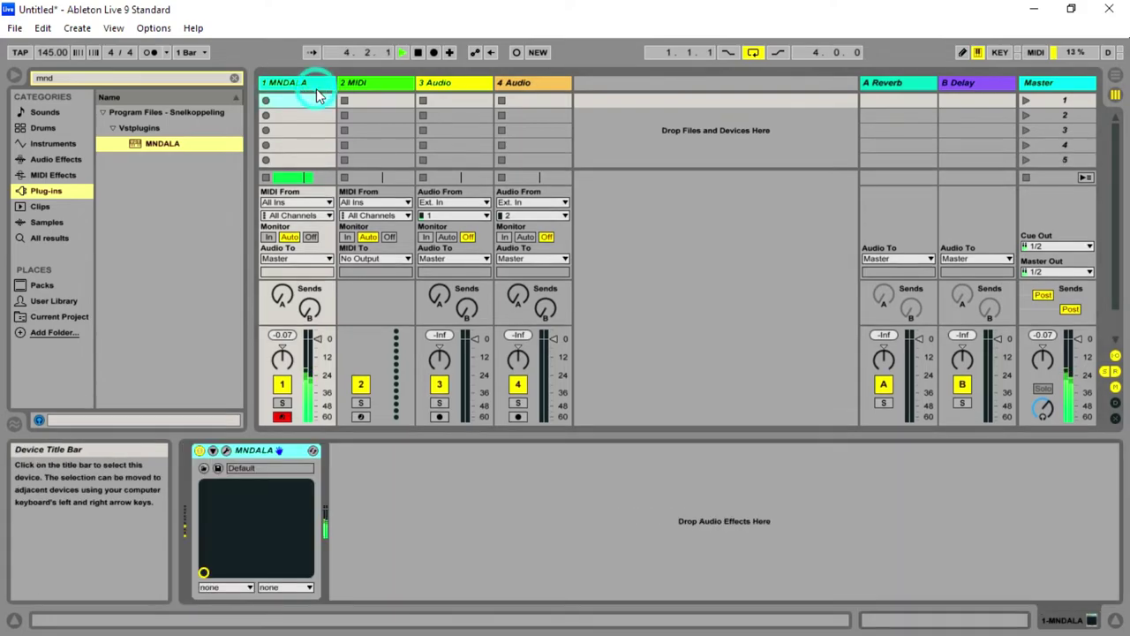
pyautogui.click(226, 451)
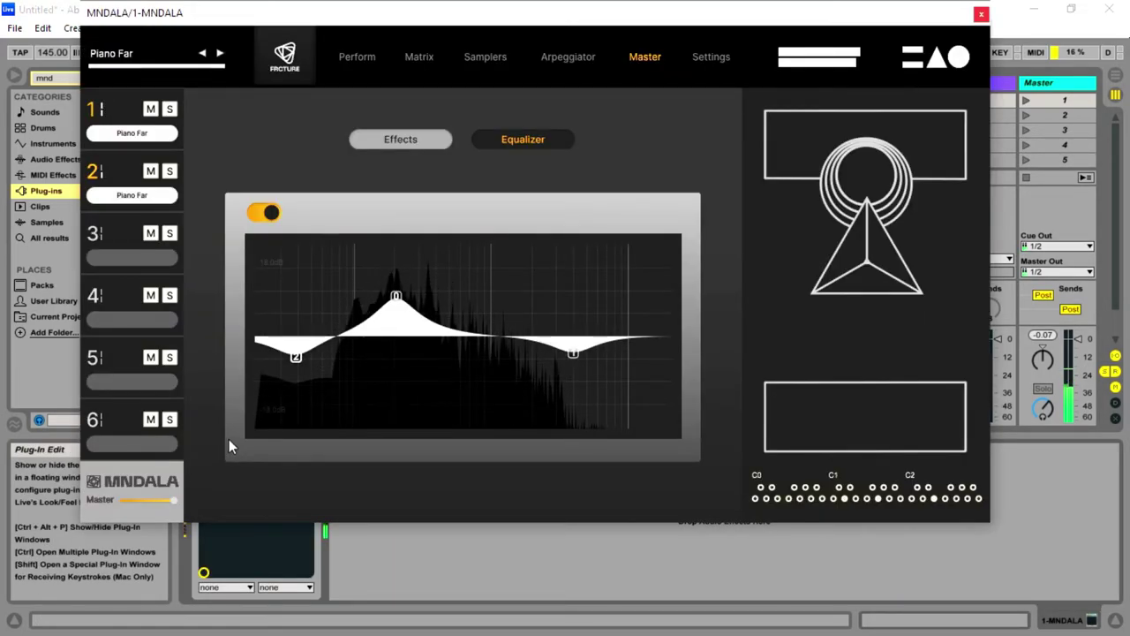
pyautogui.moveTo(468, 23); pyautogui.dragTo(508, 7)
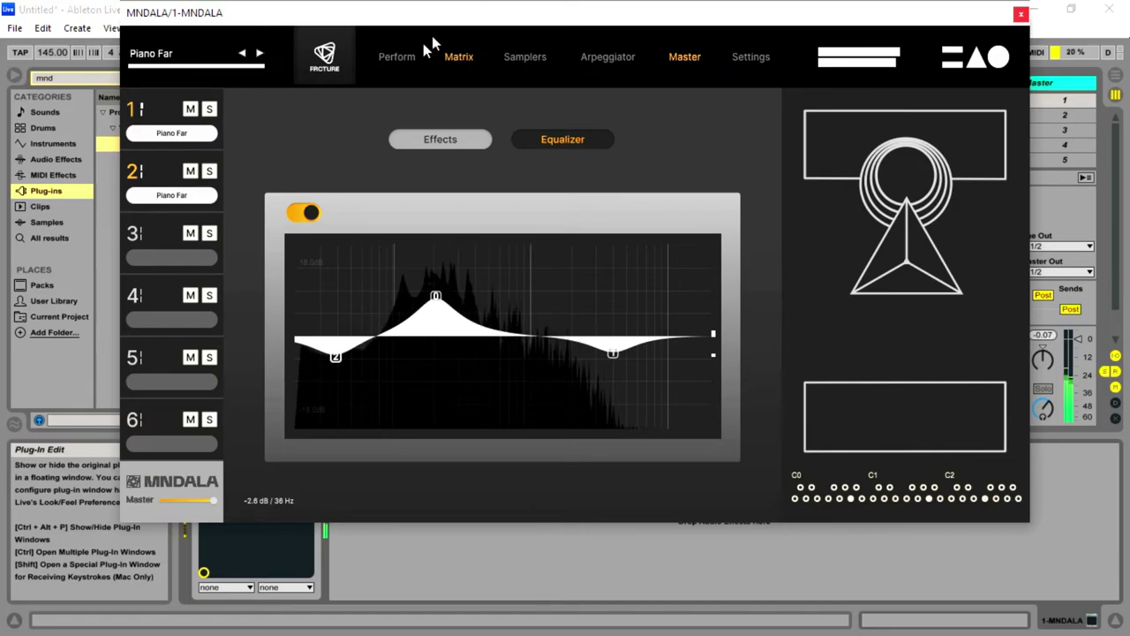
pyautogui.moveTo(414, 18); pyautogui.dragTo(424, 38)
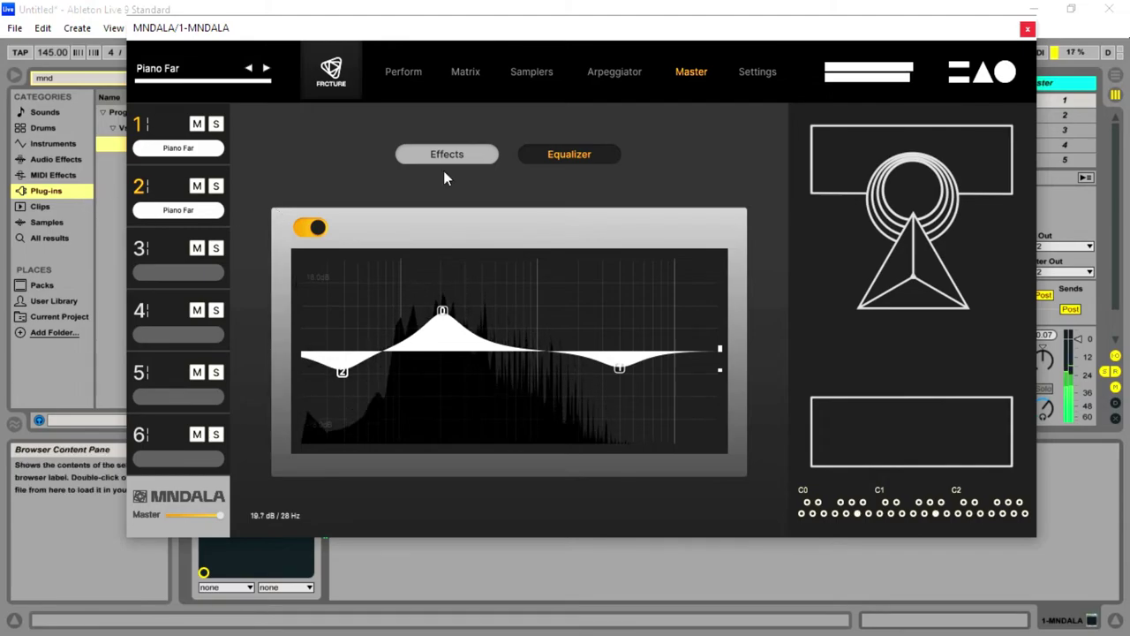
pyautogui.click(395, 80)
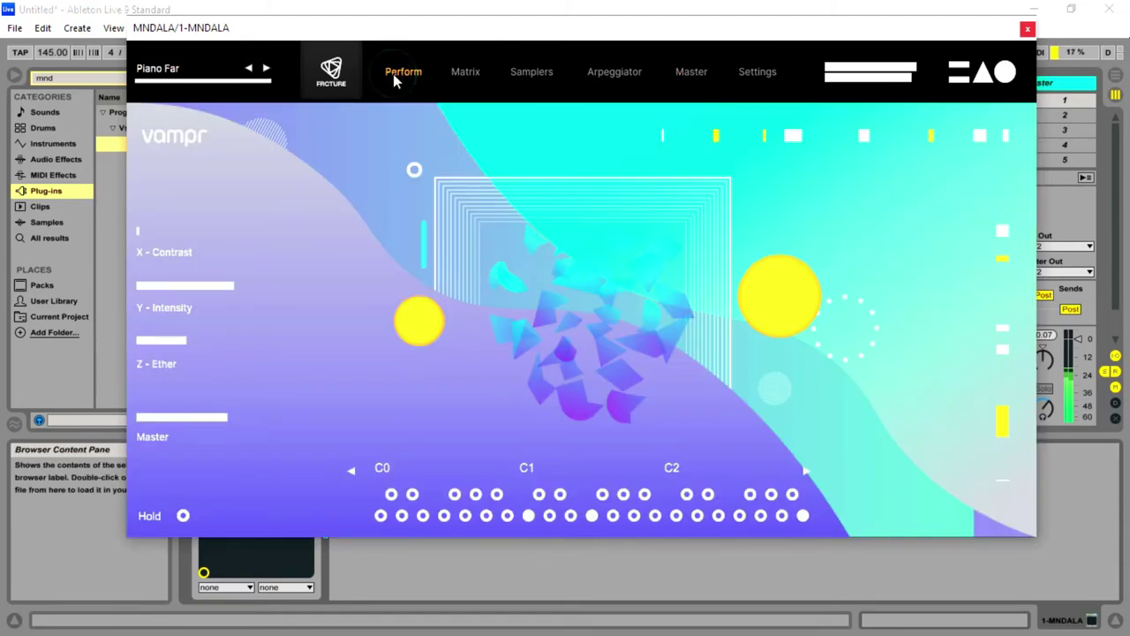